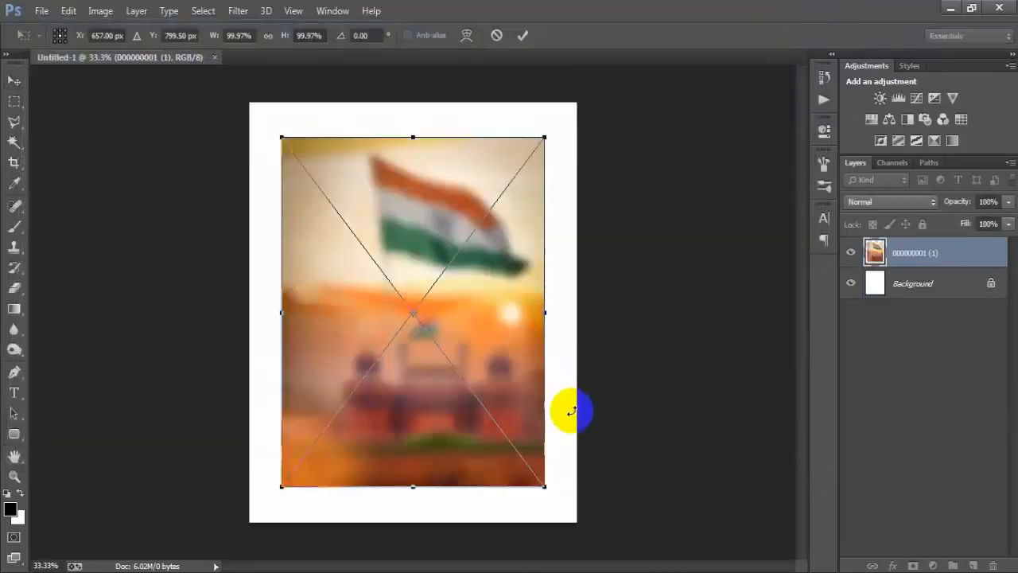
# Enlarge the placed flag background image to about 124% so it covers the whole page, and rasterize its layer.
pyautogui.moveTo(544, 485); pyautogui.dragTo(577, 530)
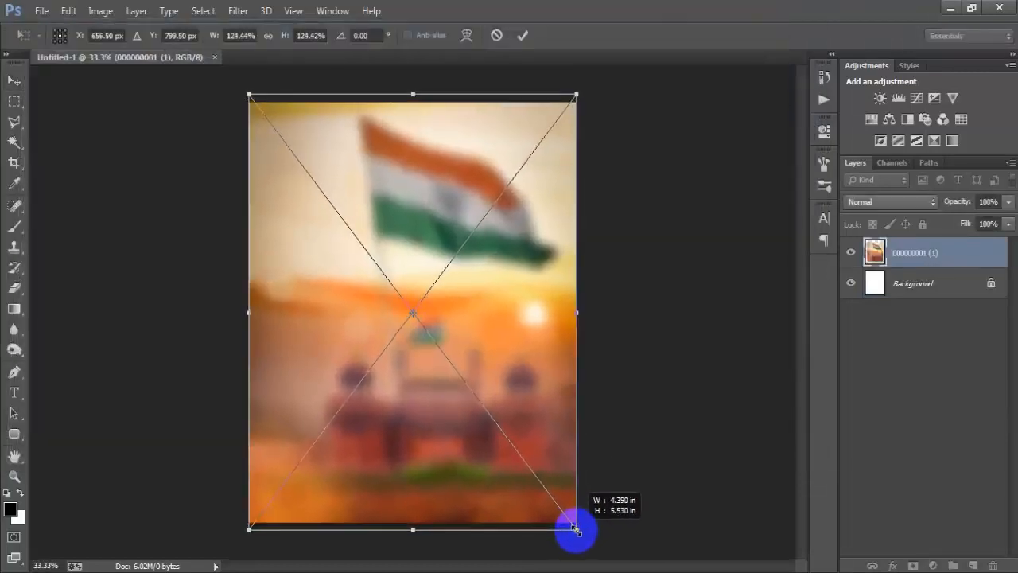
pyautogui.click(523, 35)
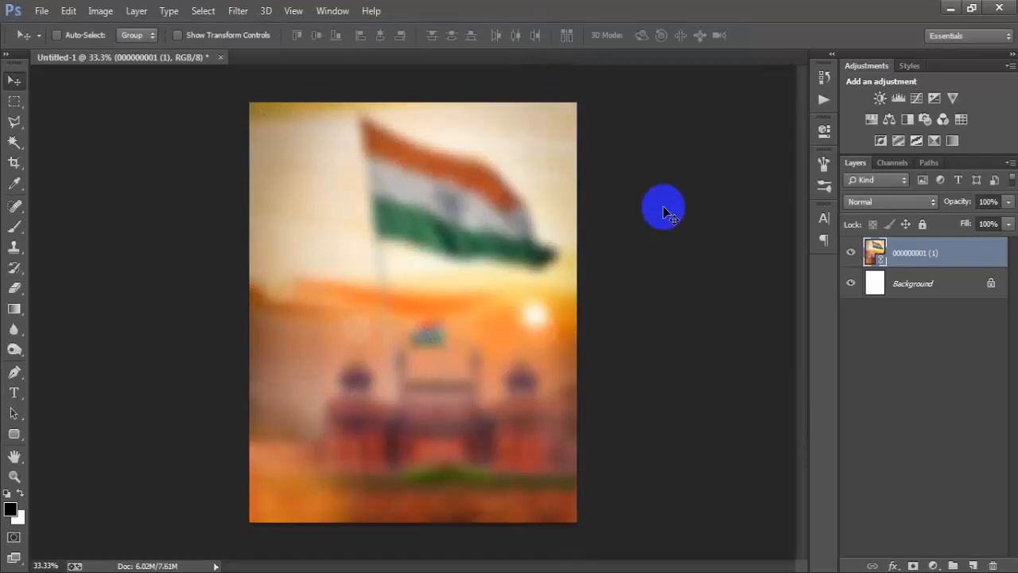
pyautogui.rightClick(990, 249)
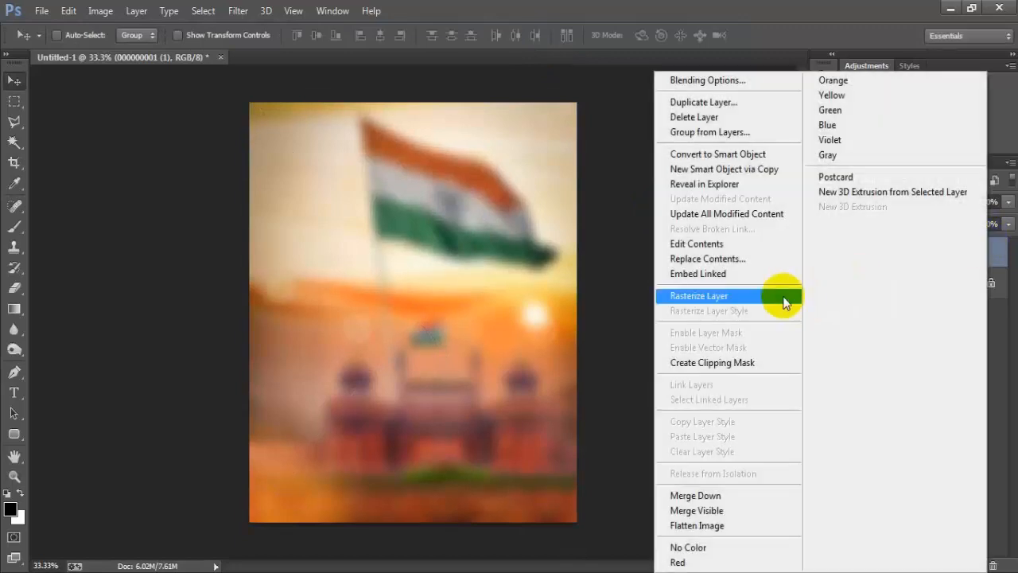
pyautogui.click(716, 296)
pyautogui.click(41, 11)
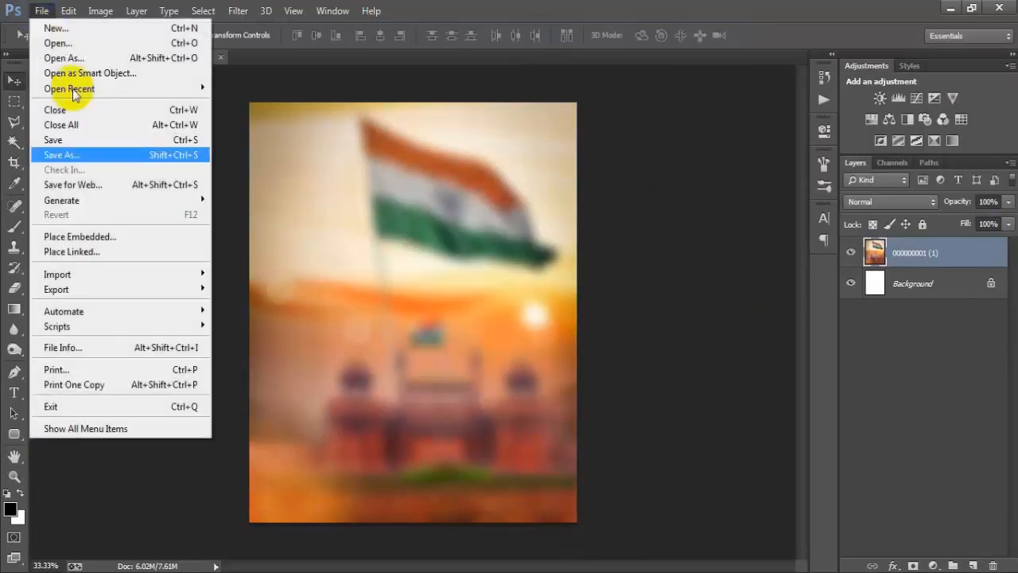
pyautogui.click(111, 251)
pyautogui.click(497, 241)
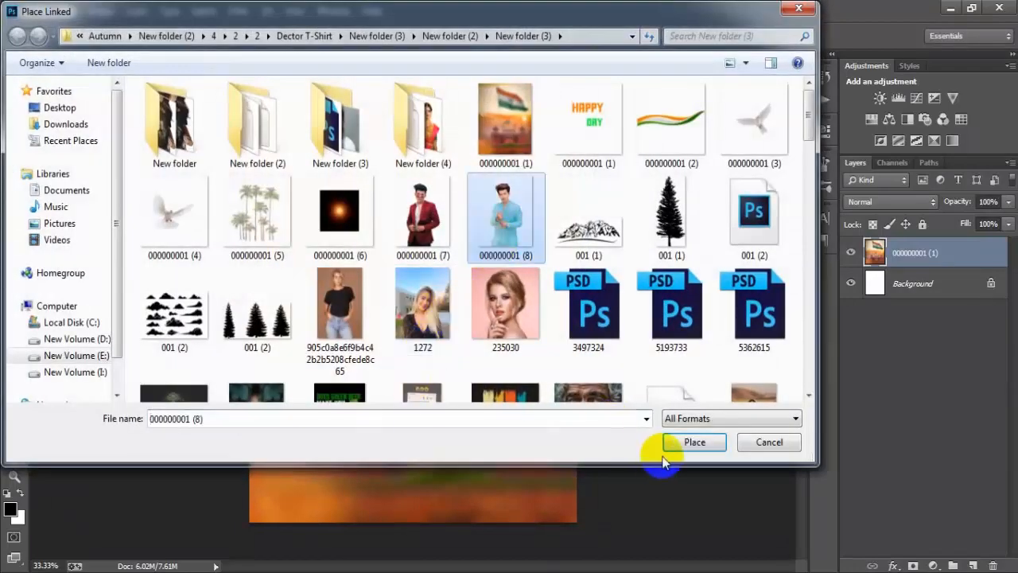
pyautogui.click(680, 442)
pyautogui.rightClick(428, 372)
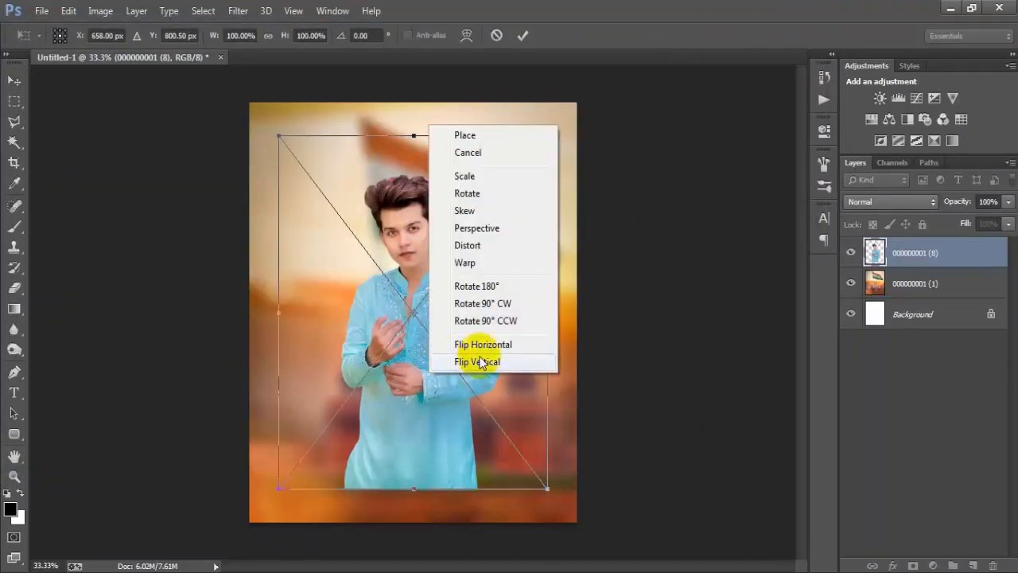
pyautogui.click(486, 344)
pyautogui.moveTo(435, 419); pyautogui.dragTo(434, 454)
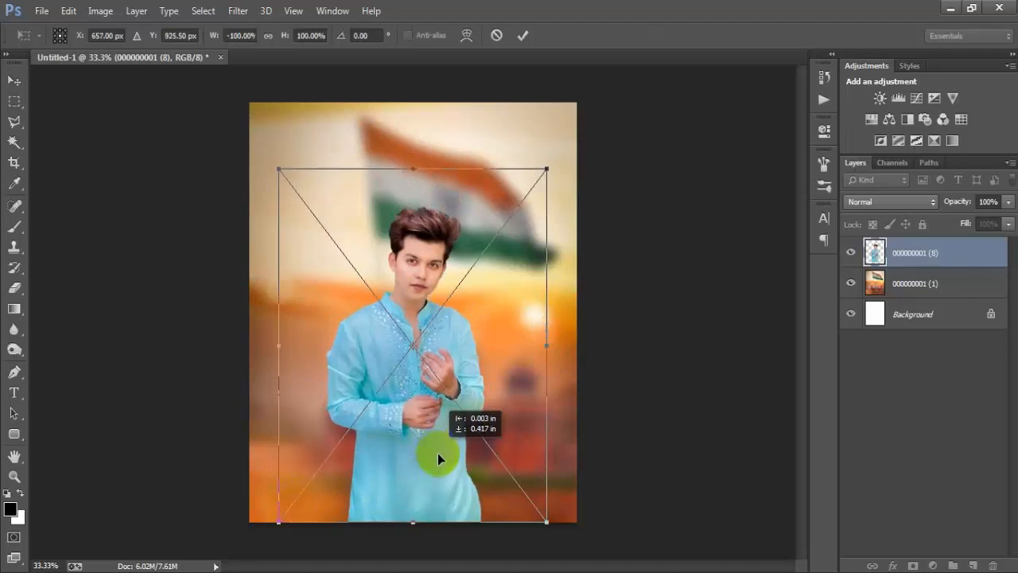
pyautogui.click(523, 35)
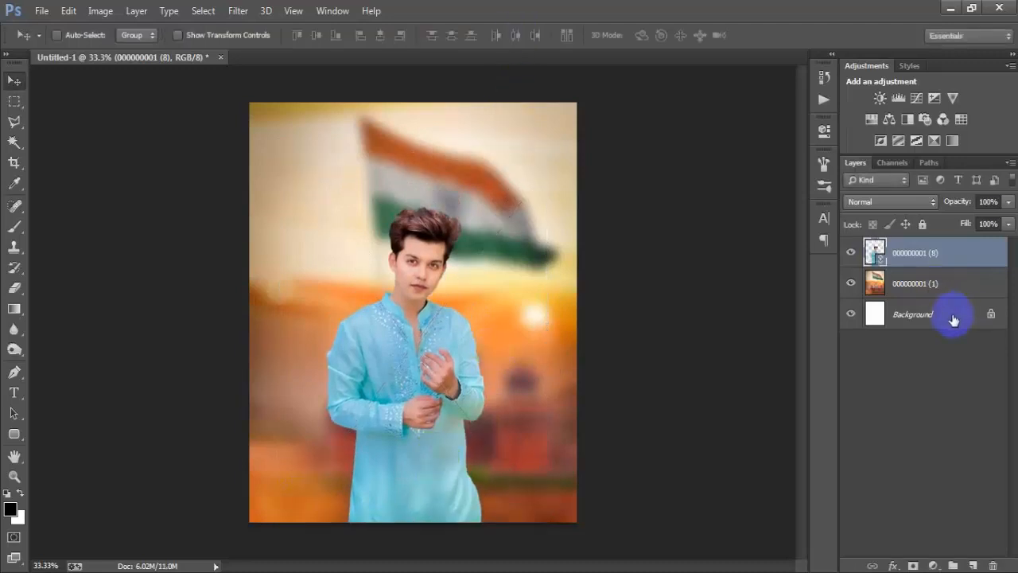
# Align the man's layer horizontally centred with the Background layer, and rasterize it.
pyautogui.keyDown('ctrl'); pyautogui.click(949, 317); pyautogui.keyUp('ctrl')
pyautogui.click(384, 35)
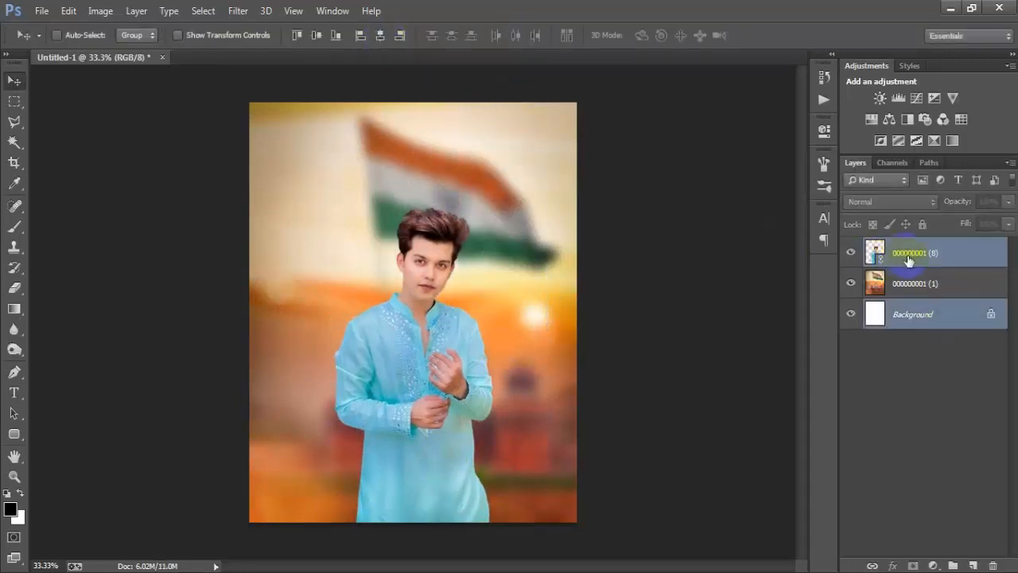
pyautogui.click(883, 255)
pyautogui.rightClick(883, 254)
pyautogui.click(672, 295)
pyautogui.click(42, 10)
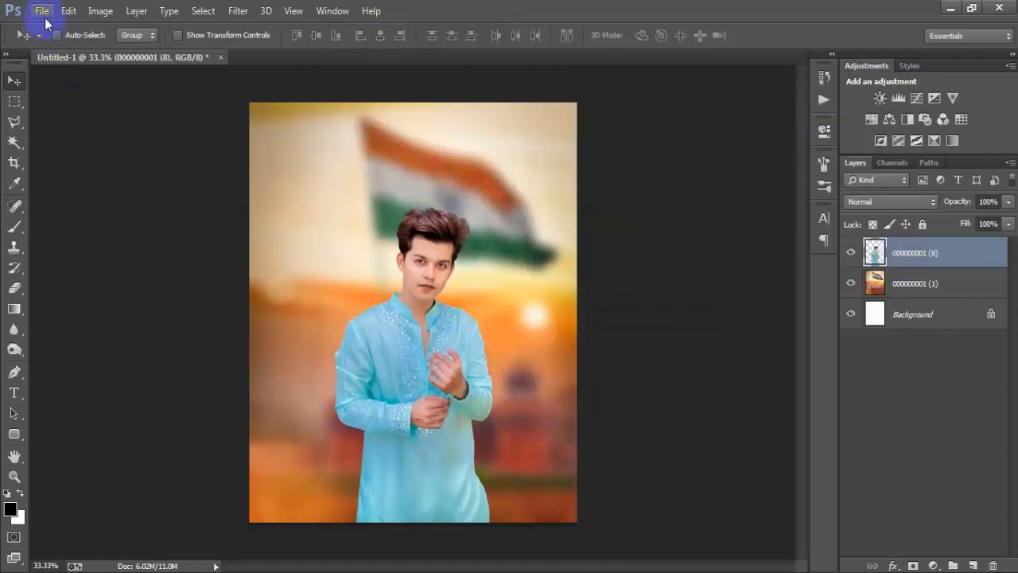
pyautogui.click(77, 251)
pyautogui.click(261, 218)
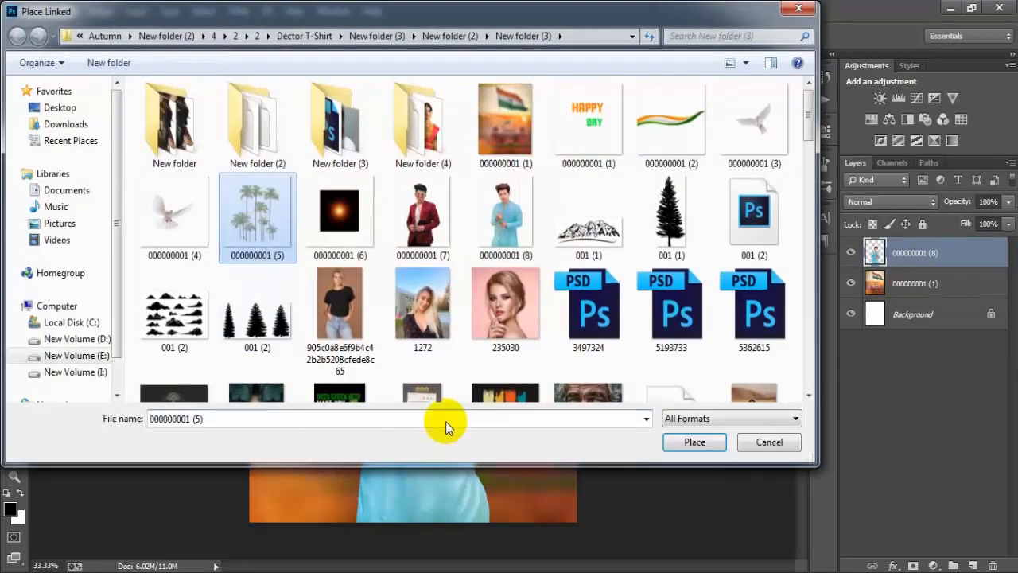
pyautogui.click(698, 440)
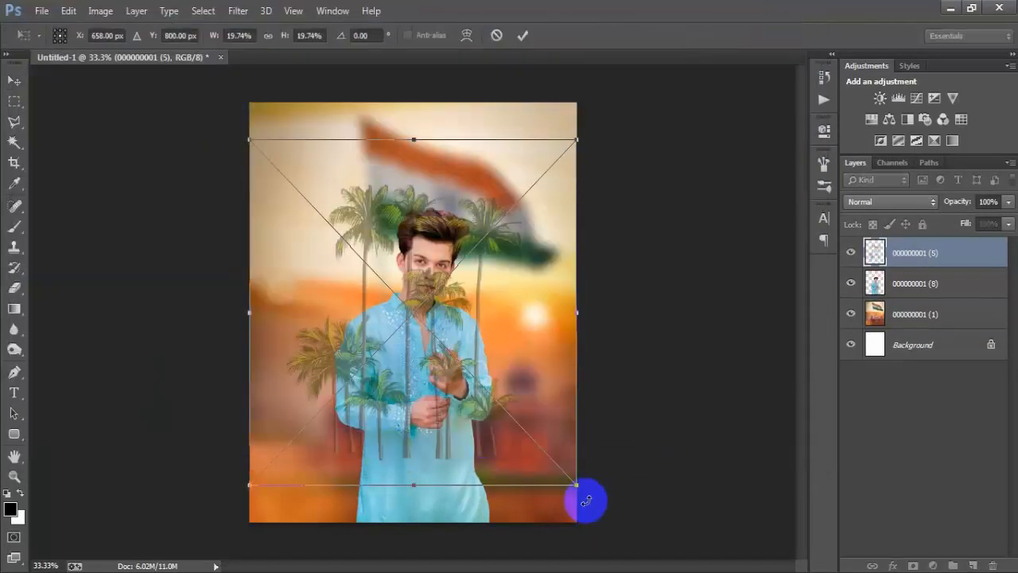
pyautogui.moveTo(581, 488); pyautogui.dragTo(532, 413)
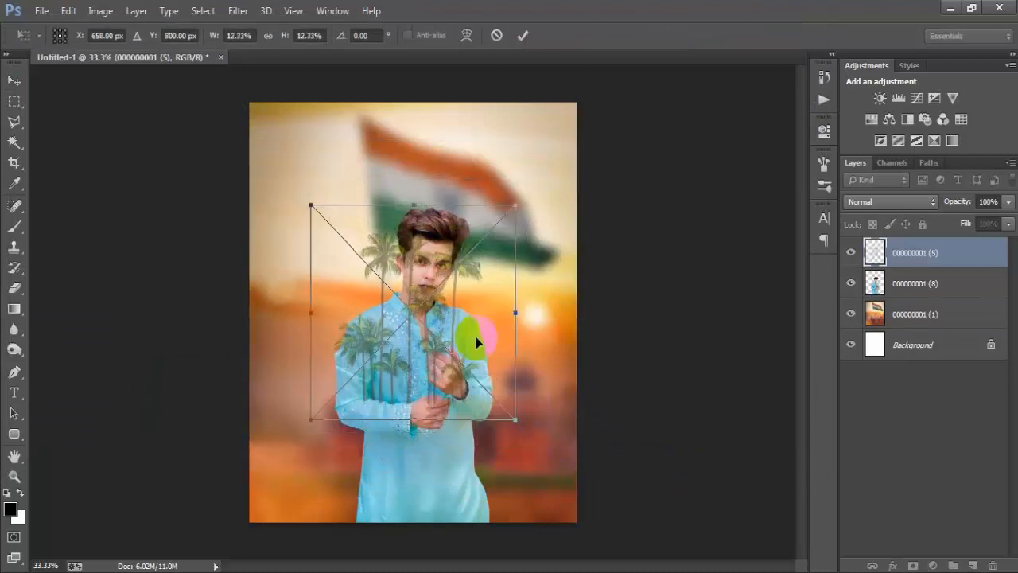
pyautogui.moveTo(473, 337); pyautogui.dragTo(377, 428)
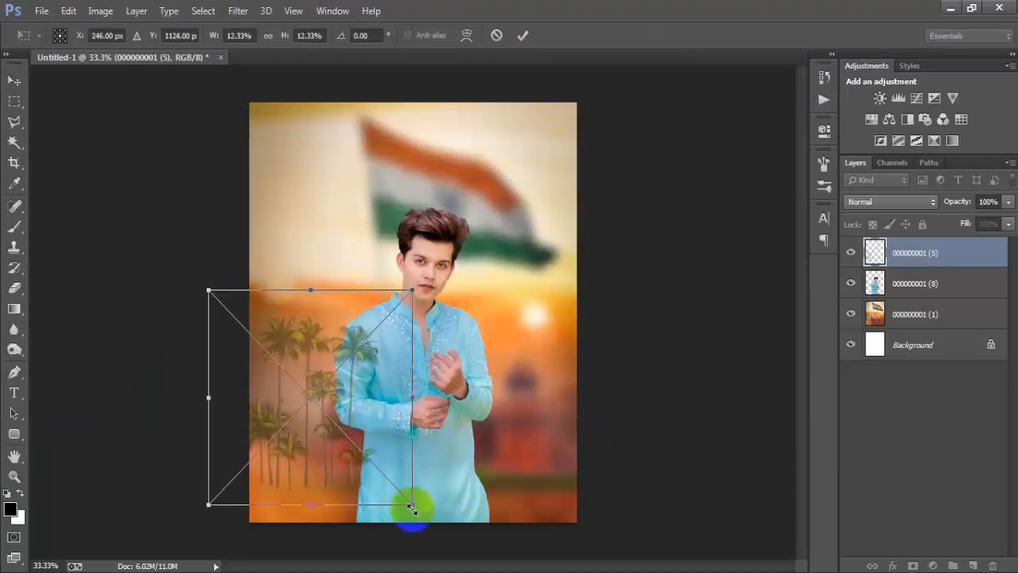
pyautogui.moveTo(411, 506); pyautogui.dragTo(387, 493)
pyautogui.moveTo(382, 420); pyautogui.dragTo(358, 446)
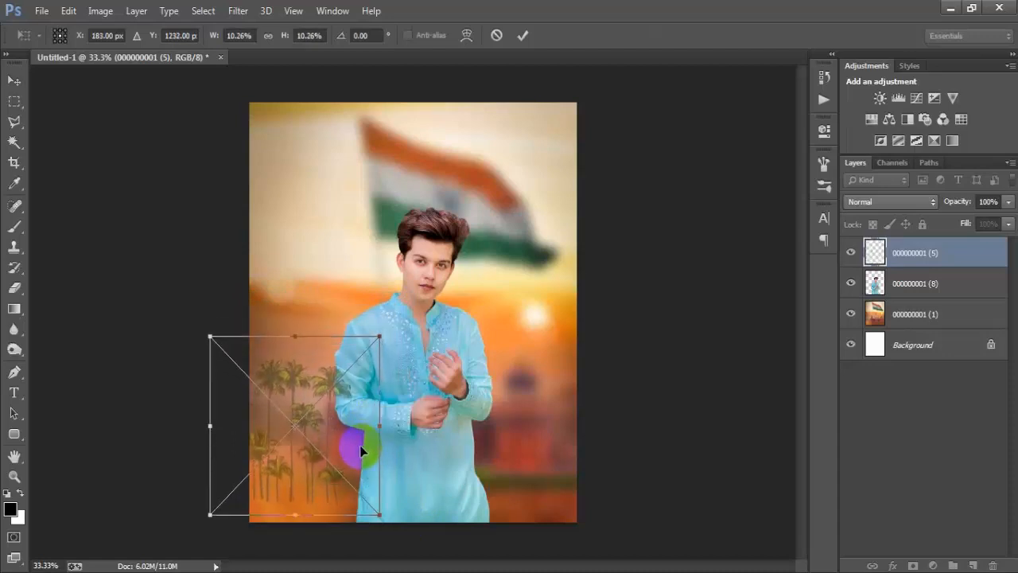
pyautogui.click(525, 36)
# Move the palm tree layer beneath the man's layer, nudging the trees slightly upward, and set its opacity to 80%.
pyautogui.moveTo(935, 254); pyautogui.dragTo(939, 294)
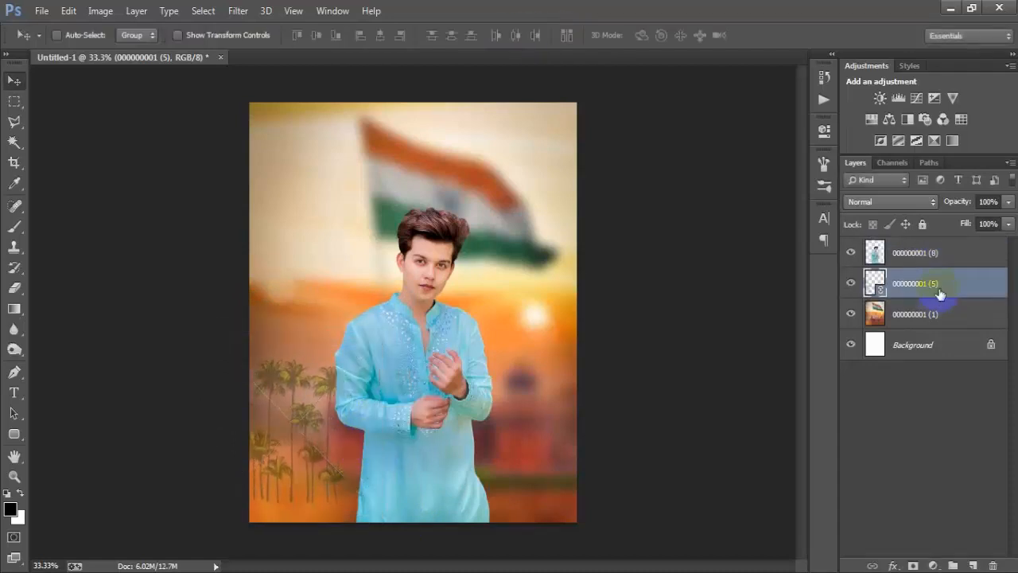
pyautogui.moveTo(304, 482); pyautogui.dragTo(305, 474)
pyautogui.click(851, 283)
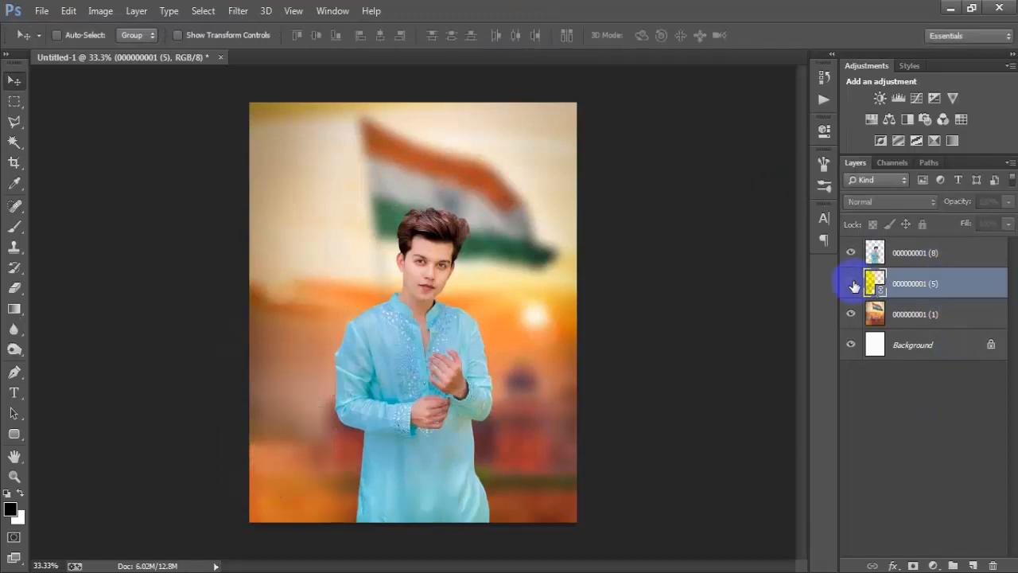
pyautogui.click(850, 283)
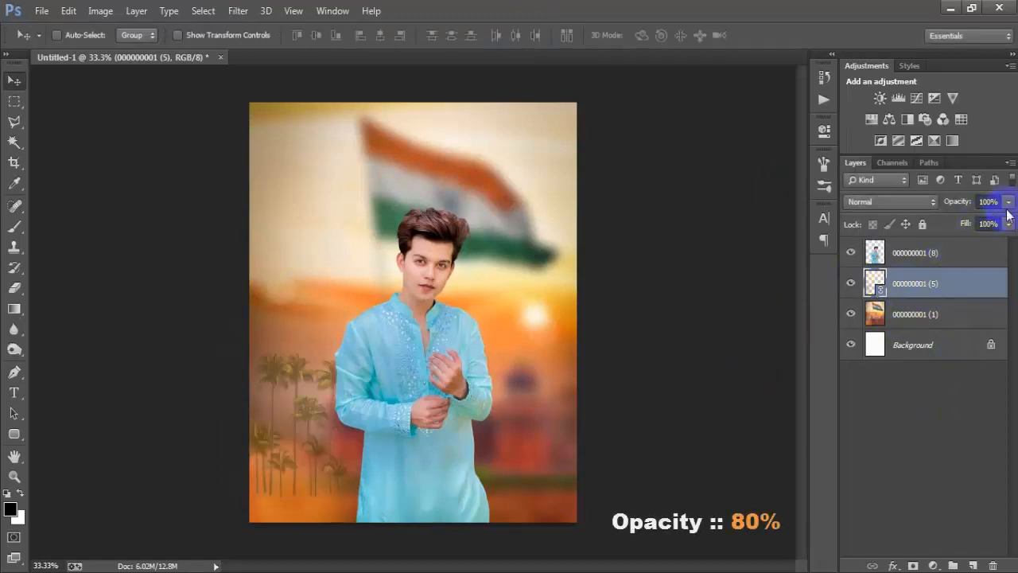
pyautogui.moveTo(999, 228); pyautogui.dragTo(995, 228)
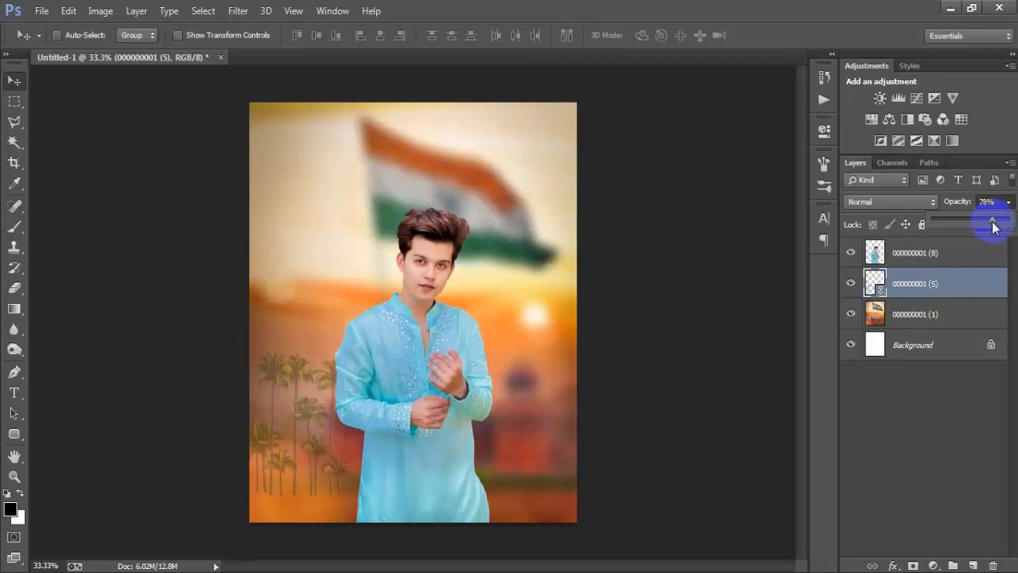
pyautogui.click(748, 325)
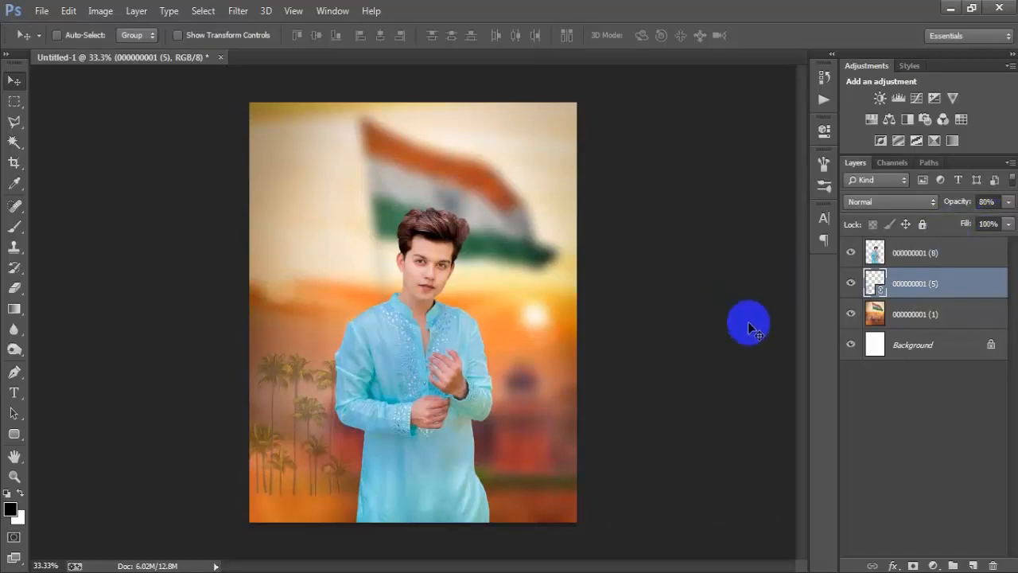
pyautogui.click(947, 253)
pyautogui.click(41, 10)
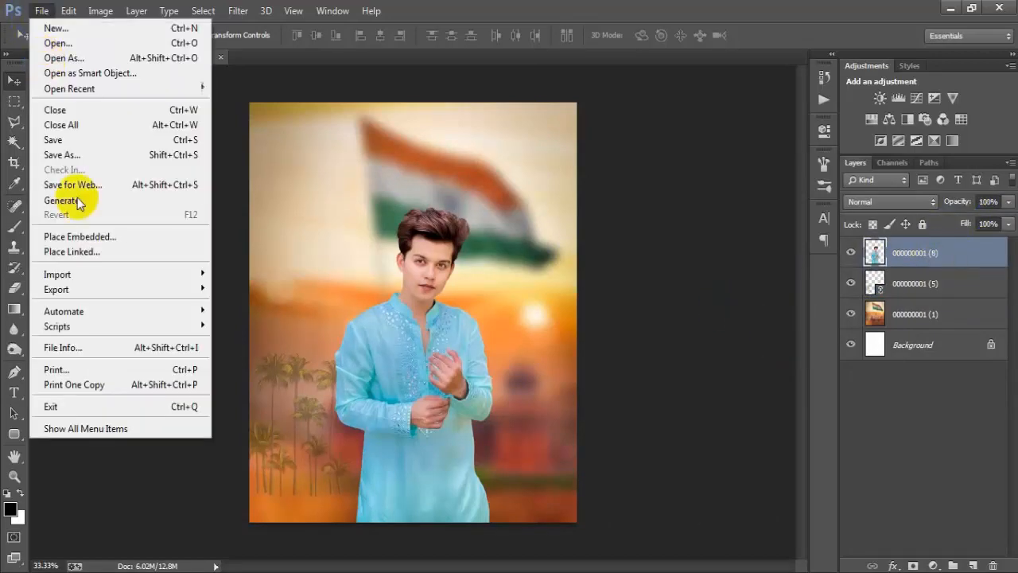
pyautogui.click(77, 252)
pyautogui.doubleClick(637, 149)
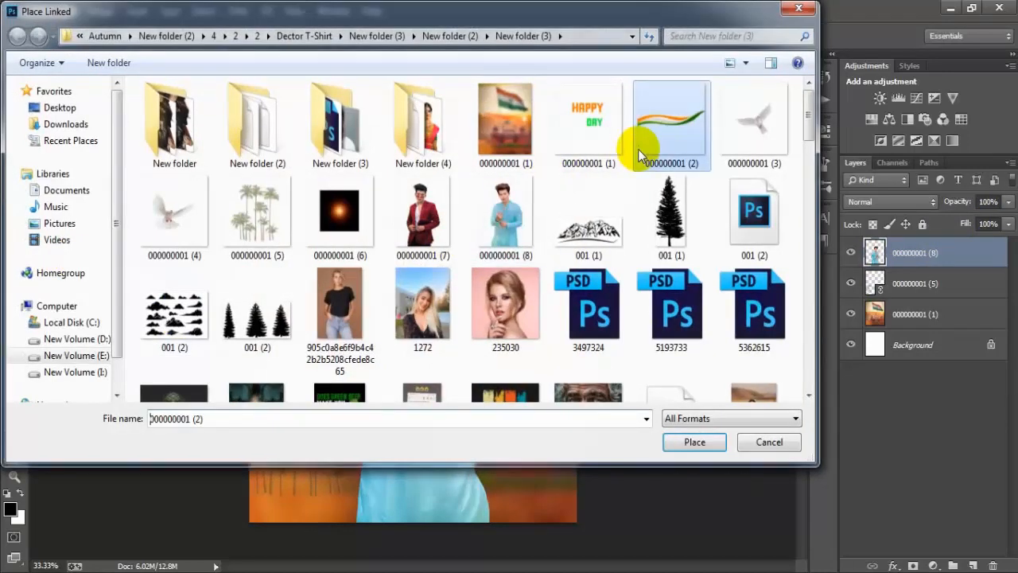
# Stretch the tricolour wave across the page width along the bottom edge, and rasterize its layer.
pyautogui.moveTo(415, 490); pyautogui.dragTo(413, 506)
pyautogui.moveTo(579, 313); pyautogui.dragTo(586, 311)
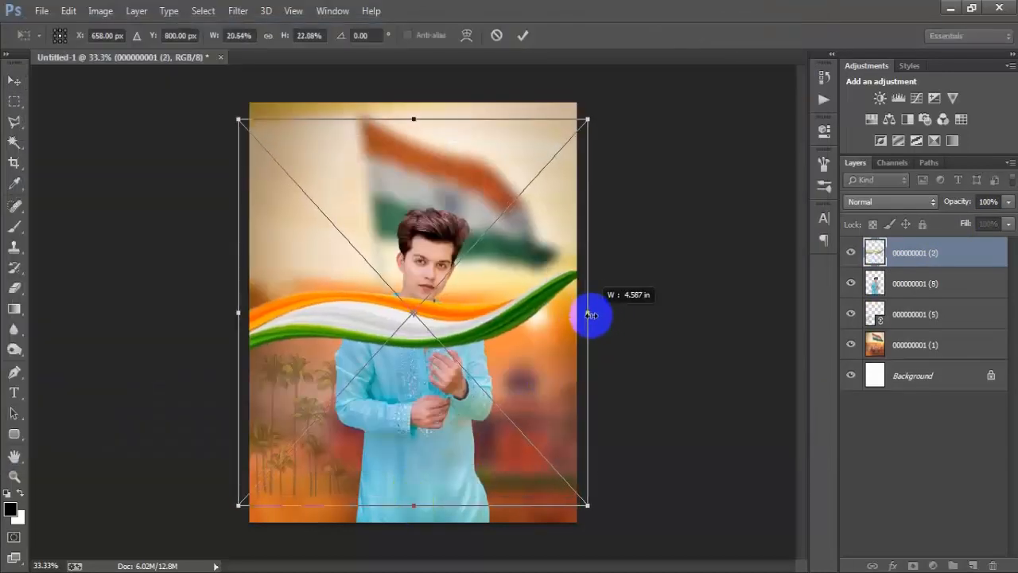
pyautogui.moveTo(463, 368); pyautogui.dragTo(436, 572)
pyautogui.moveTo(493, 507); pyautogui.dragTo(513, 510)
pyautogui.click(524, 36)
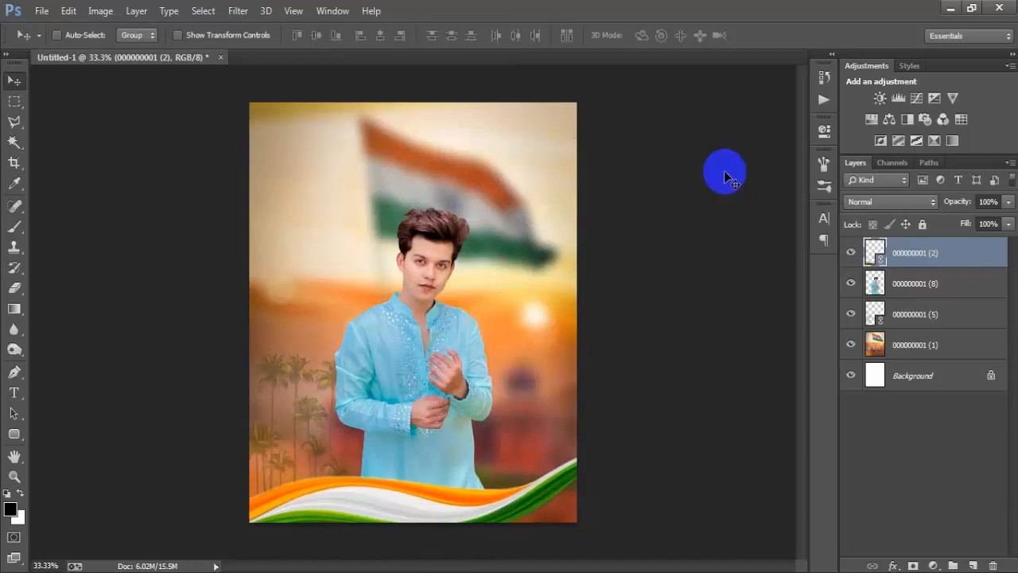
pyautogui.rightClick(972, 261)
pyautogui.click(724, 293)
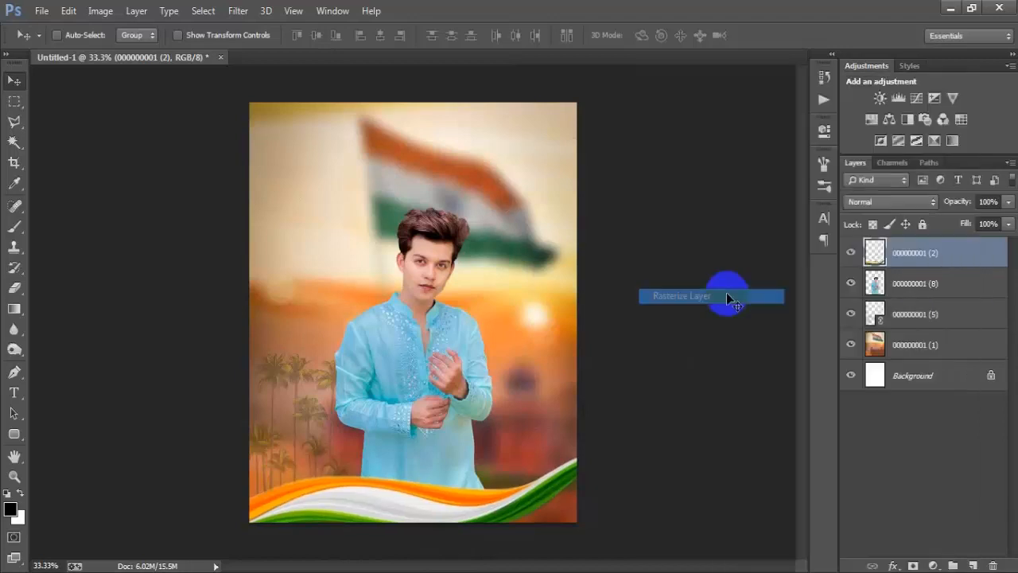
pyautogui.click(41, 10)
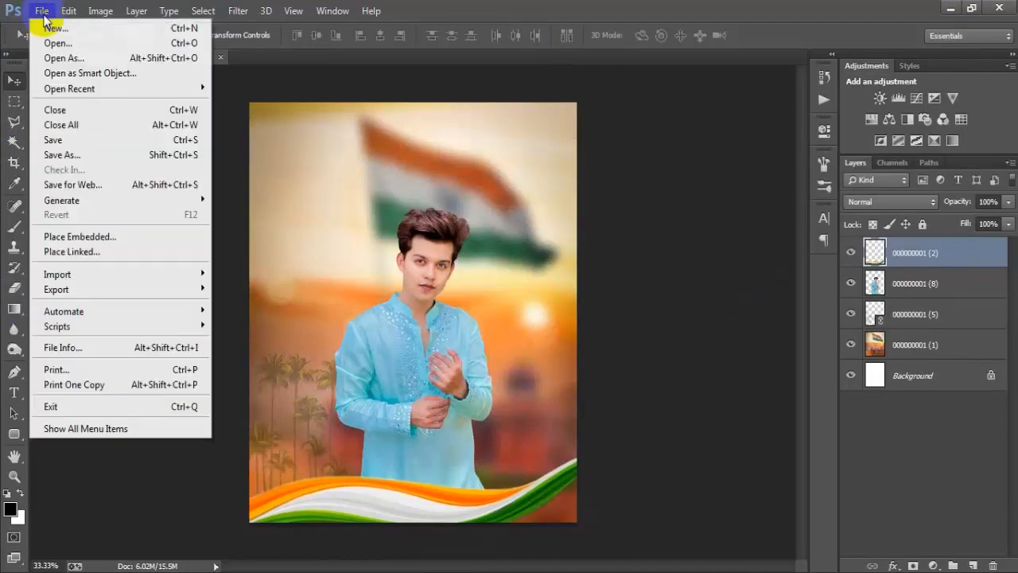
pyautogui.click(106, 251)
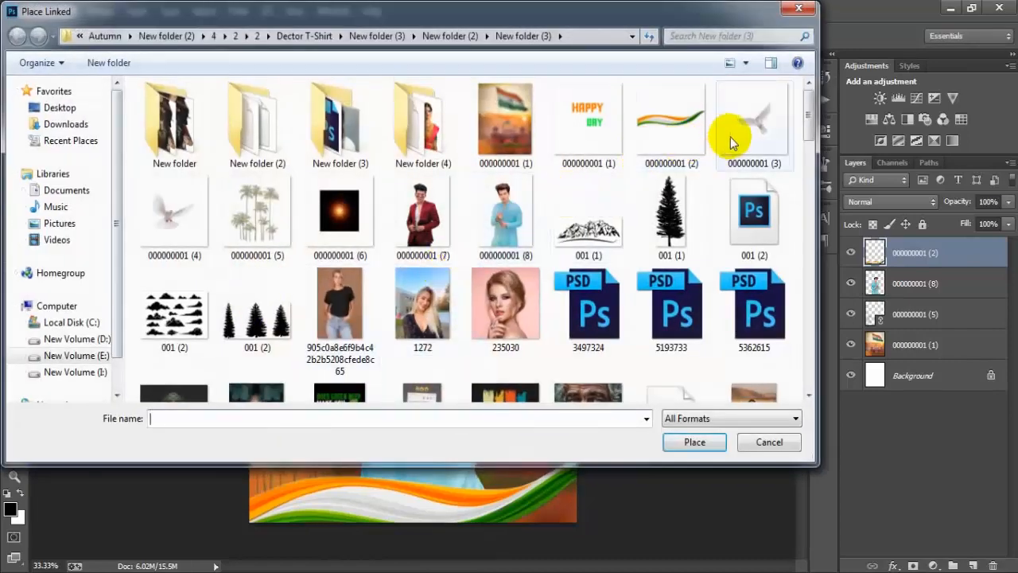
pyautogui.click(170, 242)
pyautogui.click(690, 444)
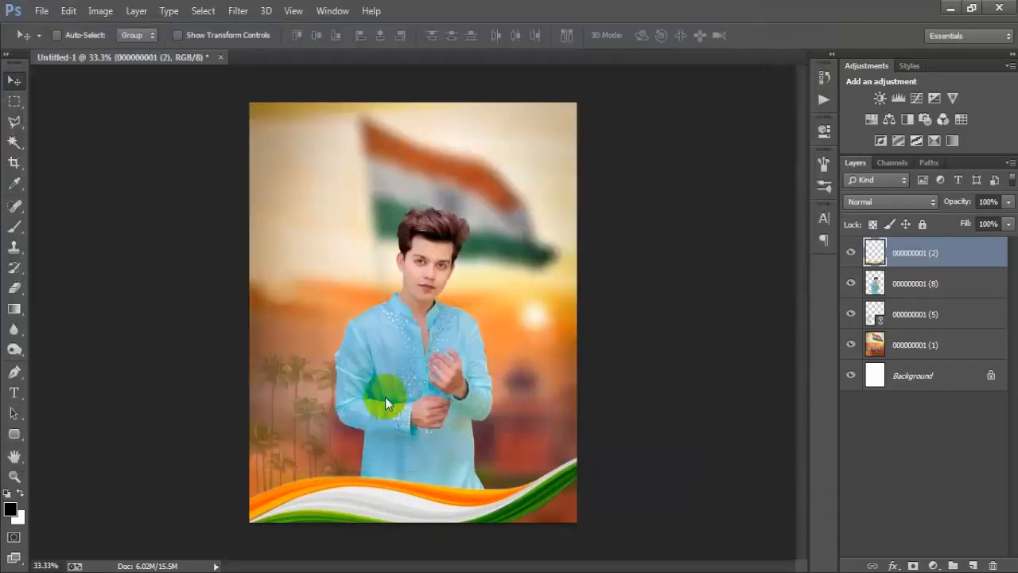
pyautogui.moveTo(579, 483); pyautogui.dragTo(500, 364)
pyautogui.moveTo(459, 336); pyautogui.dragTo(377, 281)
pyautogui.moveTo(399, 328); pyautogui.dragTo(391, 314)
pyautogui.moveTo(372, 277); pyautogui.dragTo(375, 269)
pyautogui.click(523, 36)
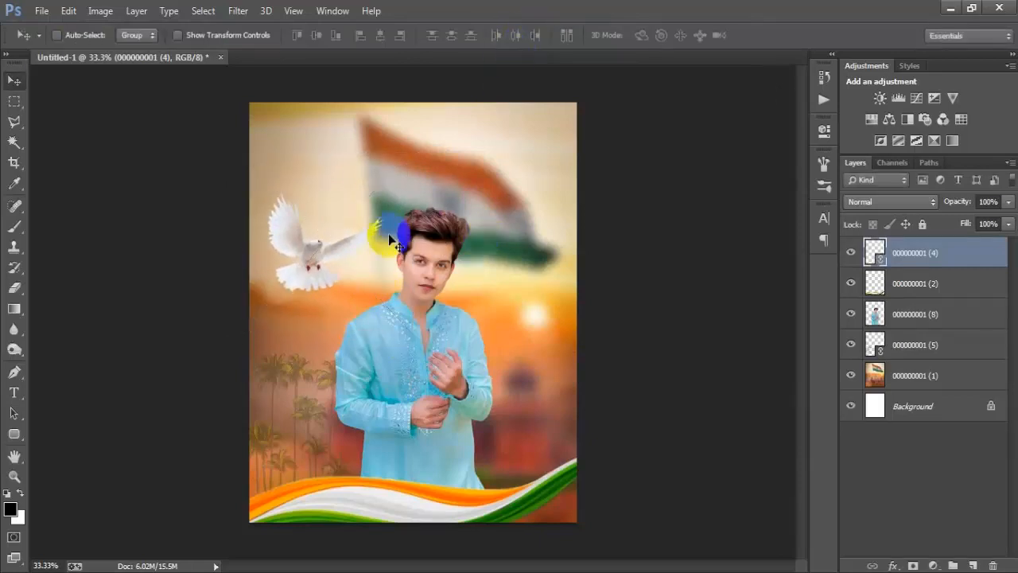
pyautogui.click(40, 13)
pyautogui.click(108, 236)
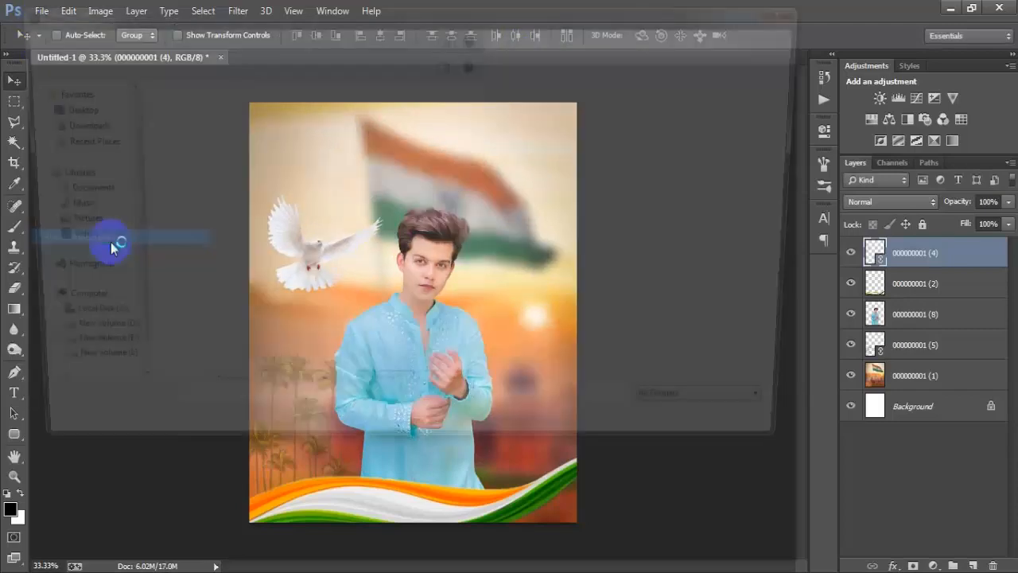
pyautogui.click(726, 137)
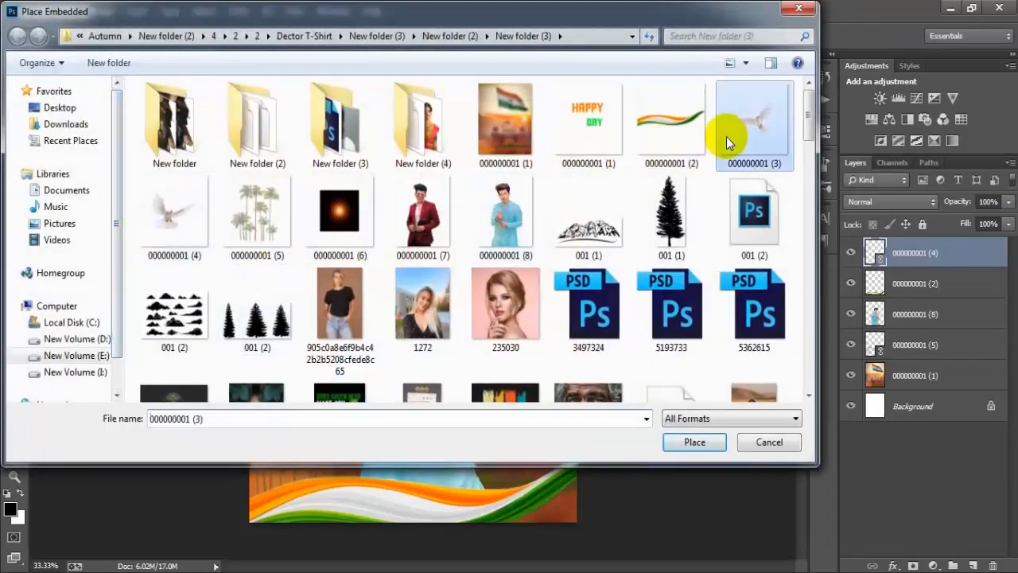
pyautogui.click(682, 439)
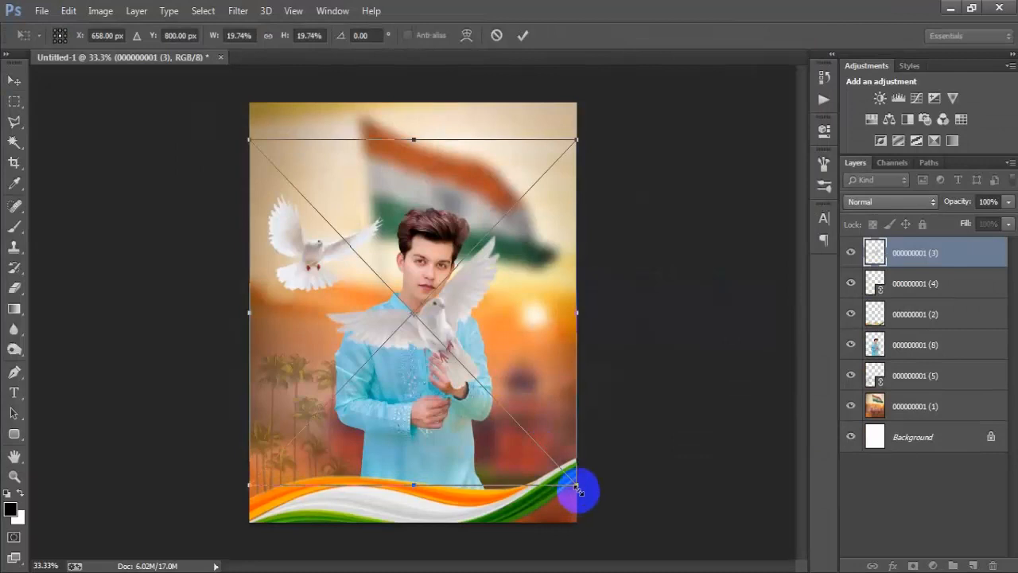
pyautogui.moveTo(577, 486); pyautogui.dragTo(482, 391)
pyautogui.moveTo(450, 317); pyautogui.dragTo(563, 353)
pyautogui.moveTo(603, 431); pyautogui.dragTo(586, 410)
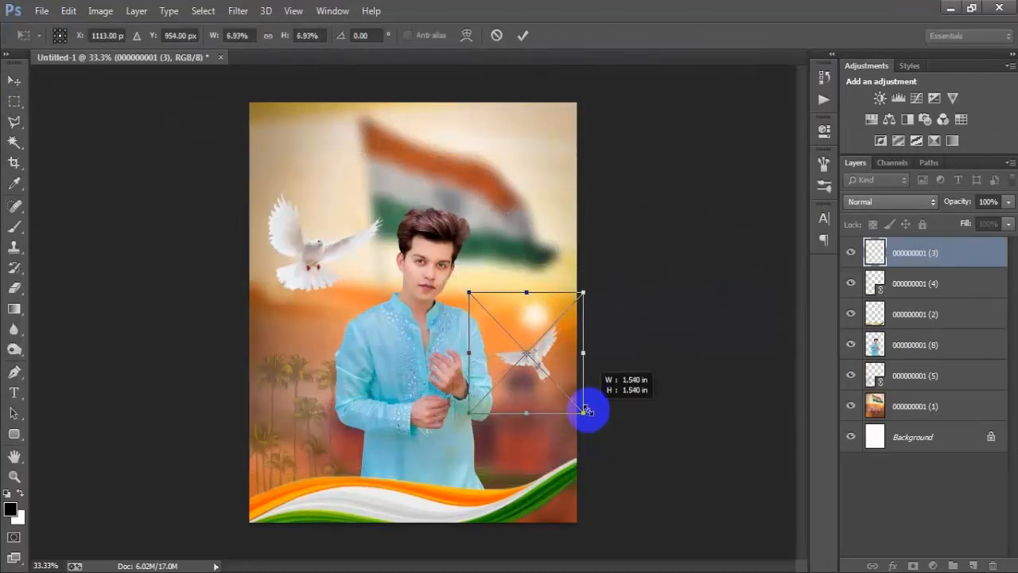
pyautogui.click(521, 34)
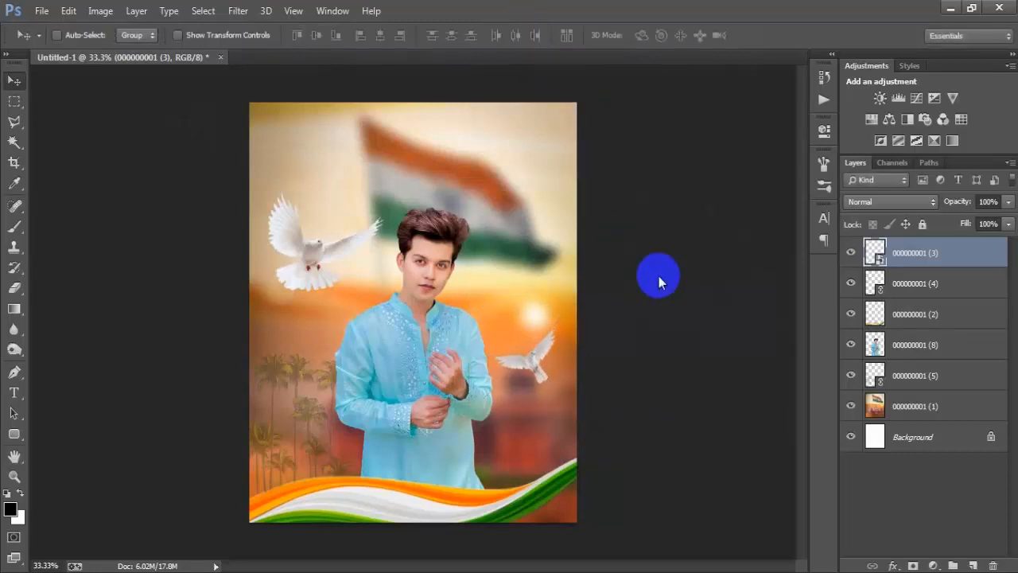
pyautogui.rightClick(960, 261)
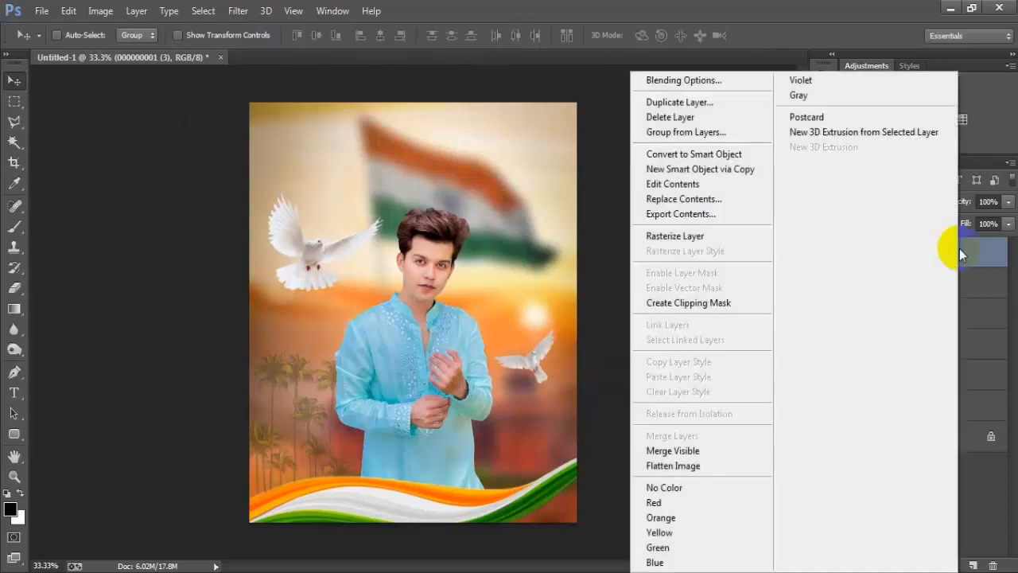
pyautogui.click(703, 237)
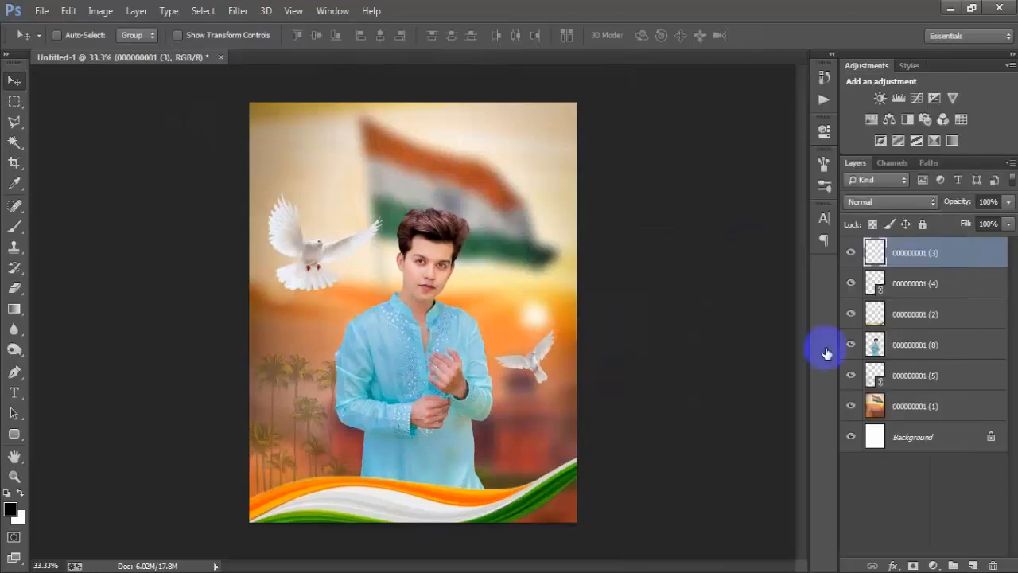
pyautogui.click(852, 252)
pyautogui.click(851, 251)
pyautogui.click(988, 225)
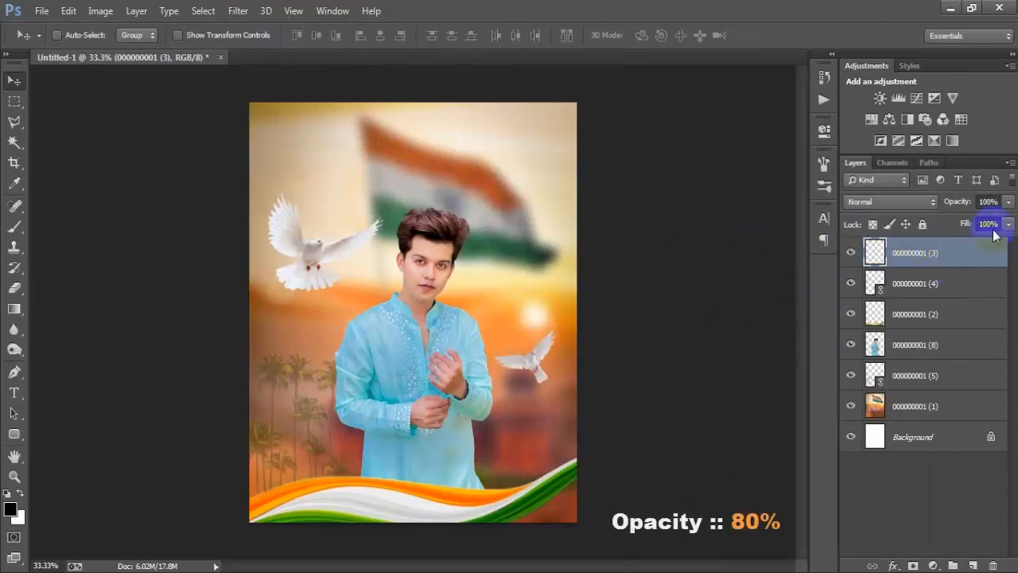
pyautogui.moveTo(1006, 213); pyautogui.dragTo(992, 226)
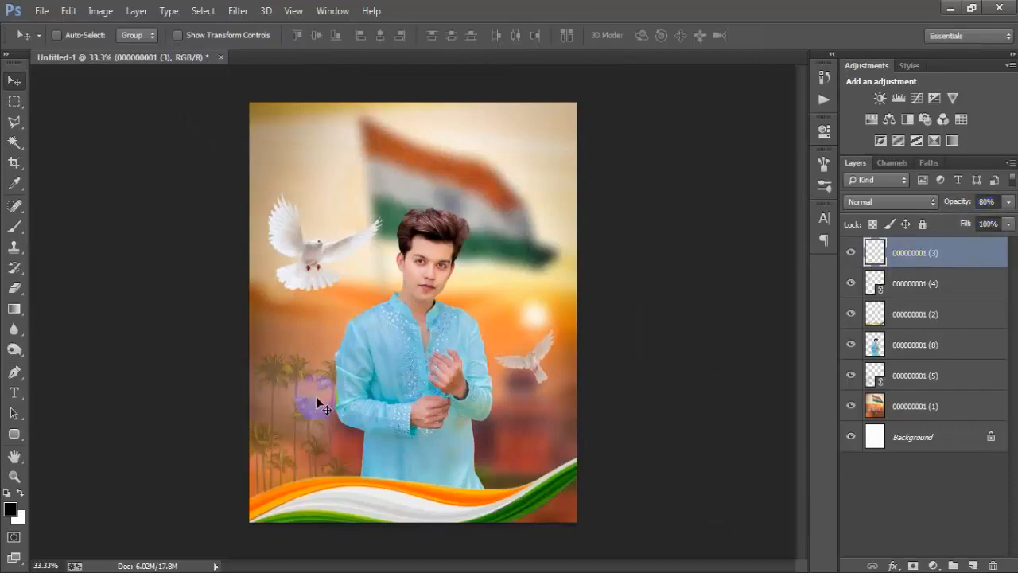
pyautogui.click(42, 10)
pyautogui.click(94, 252)
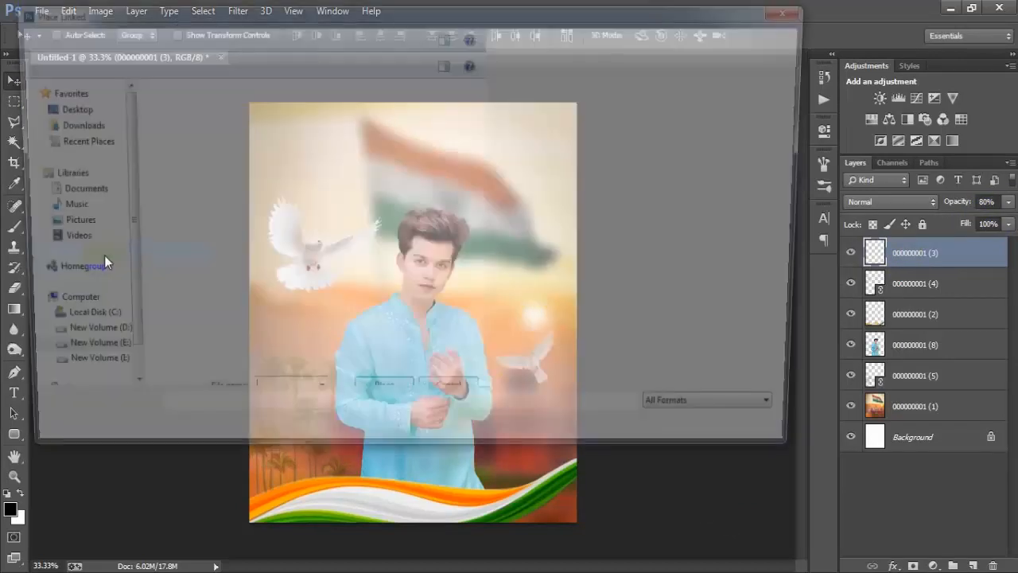
pyautogui.click(313, 248)
pyautogui.click(692, 442)
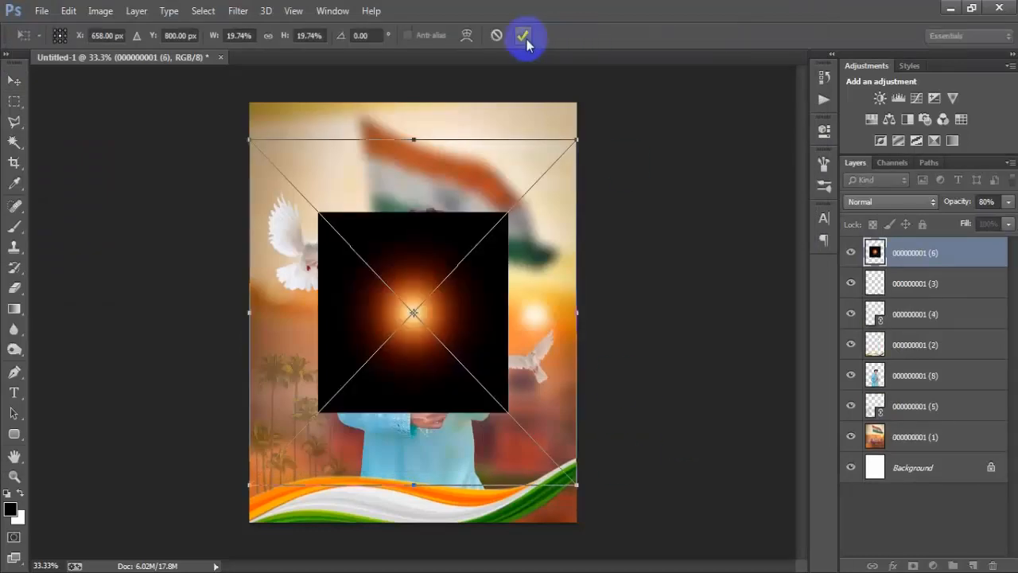
pyautogui.click(524, 36)
pyautogui.rightClick(957, 252)
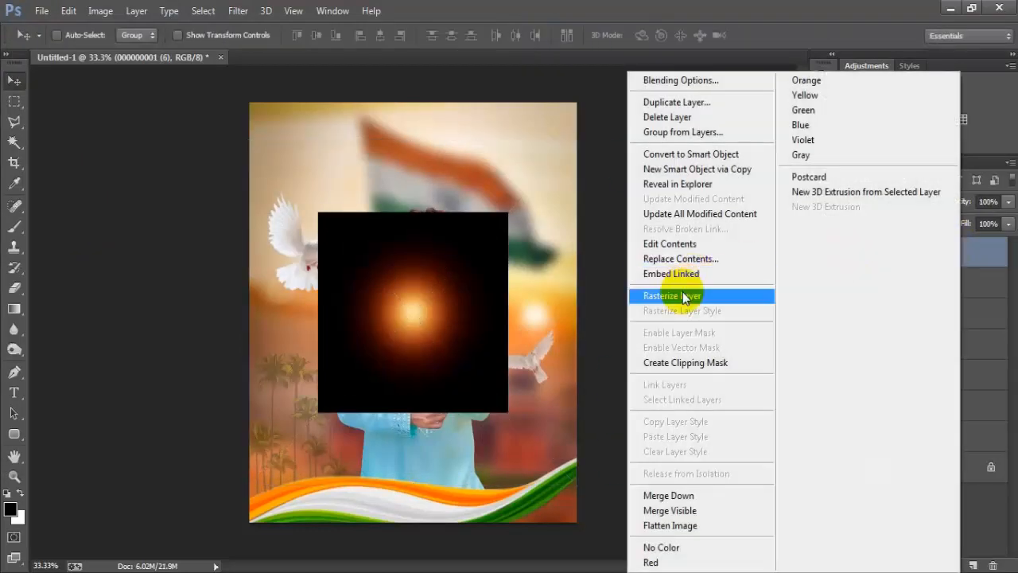
pyautogui.click(682, 294)
pyautogui.click(872, 200)
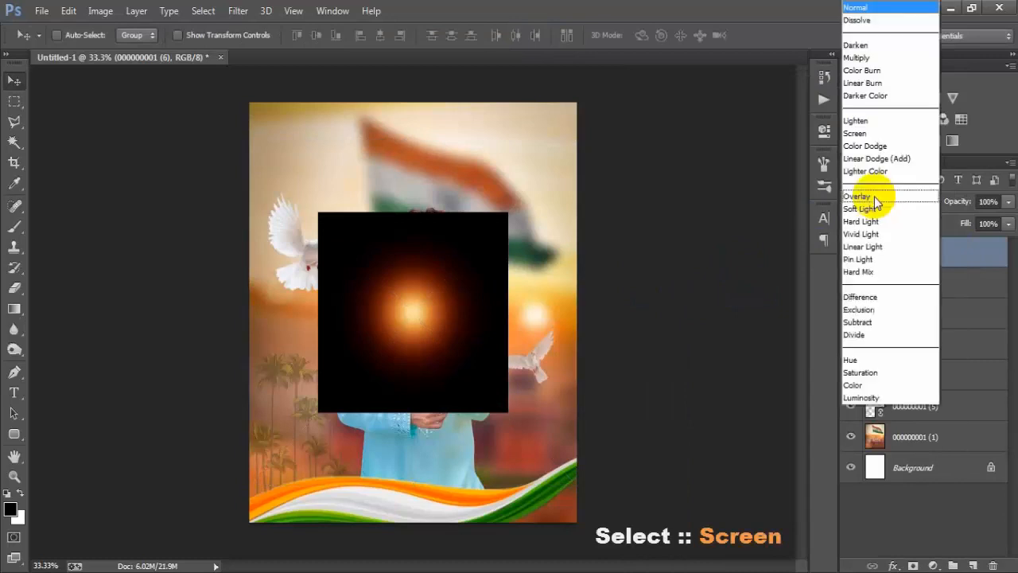
pyautogui.click(857, 133)
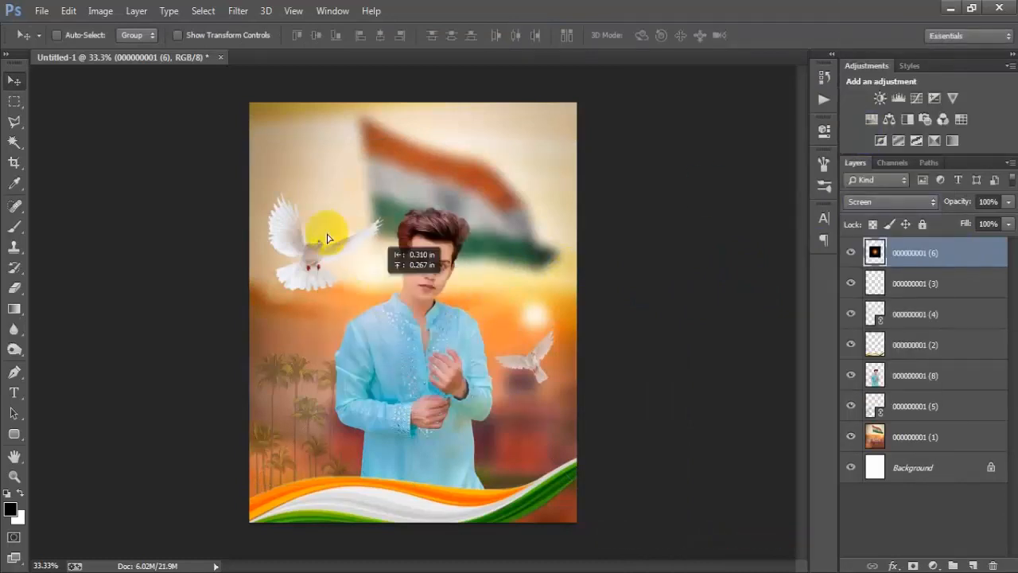
# Scale the glow up to about 207% and position it above the large dove, beside the flag.
pyautogui.hotkey('ctrl', 't')
pyautogui.moveTo(315, 167); pyautogui.dragTo(513, 391)
pyautogui.hotkey('ctrl', 't')
pyautogui.moveTo(329, 228); pyautogui.dragTo(316, 179)
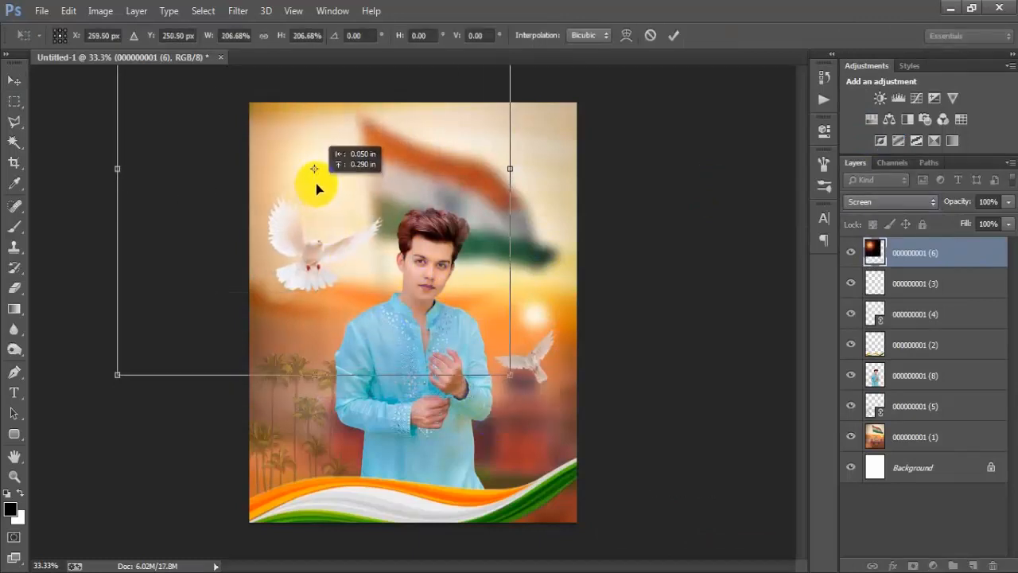
pyautogui.click(673, 36)
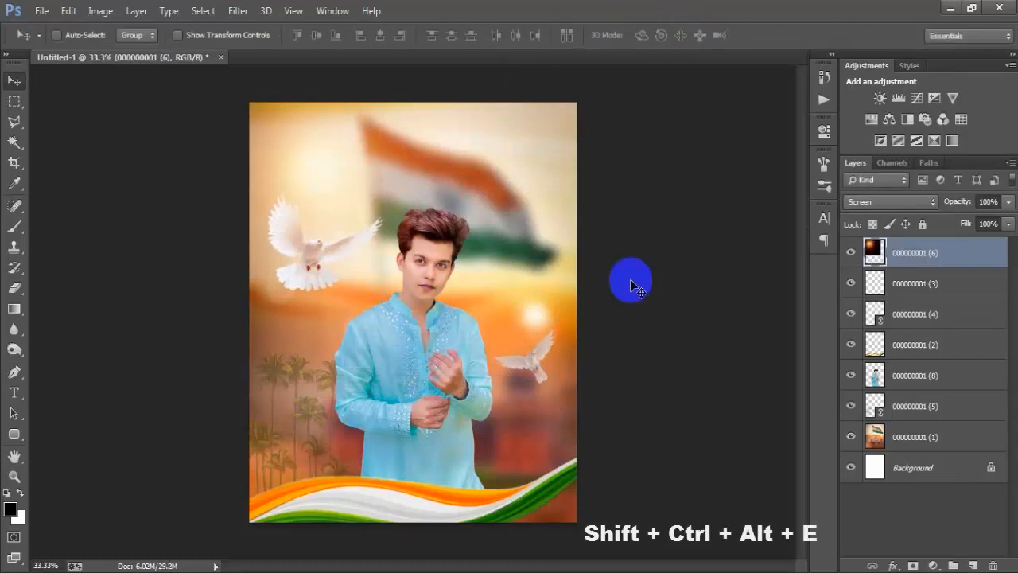
# Stamp all visible layers into a new top layer and open it in the Camera Raw filter.
pyautogui.hotkey('shift', 'ctrl', 'alt', 'e')
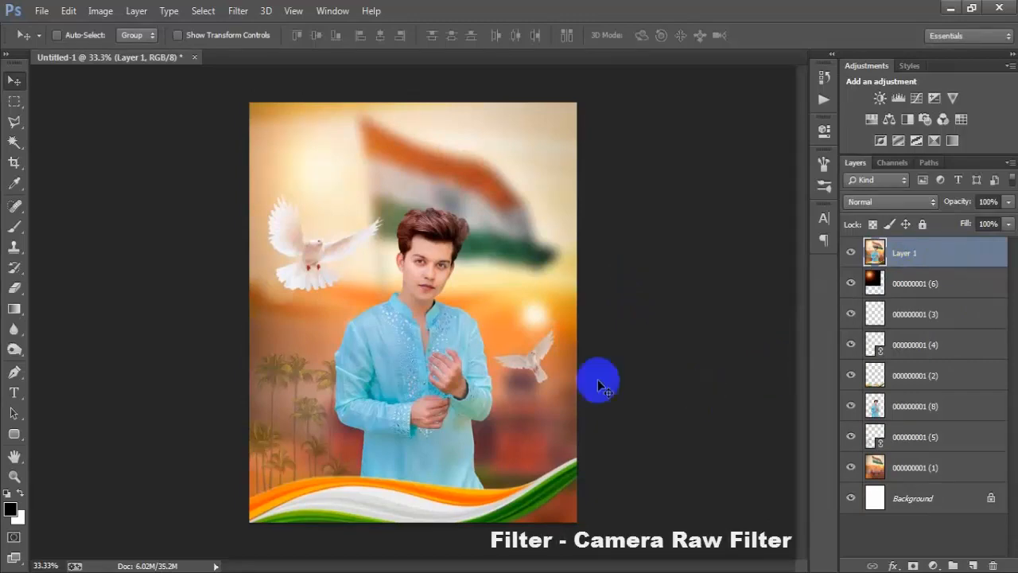
pyautogui.click(237, 10)
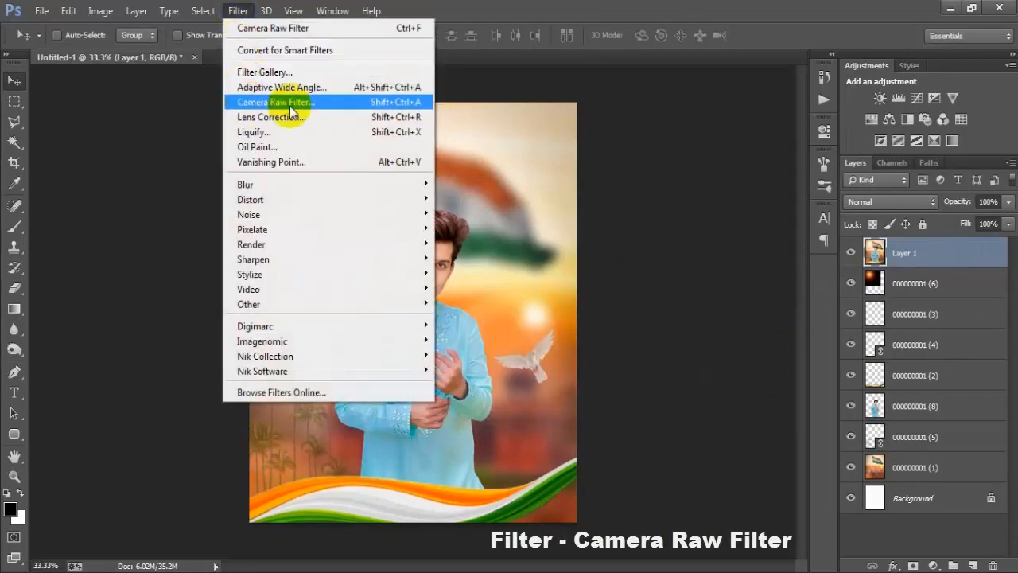
pyautogui.click(241, 100)
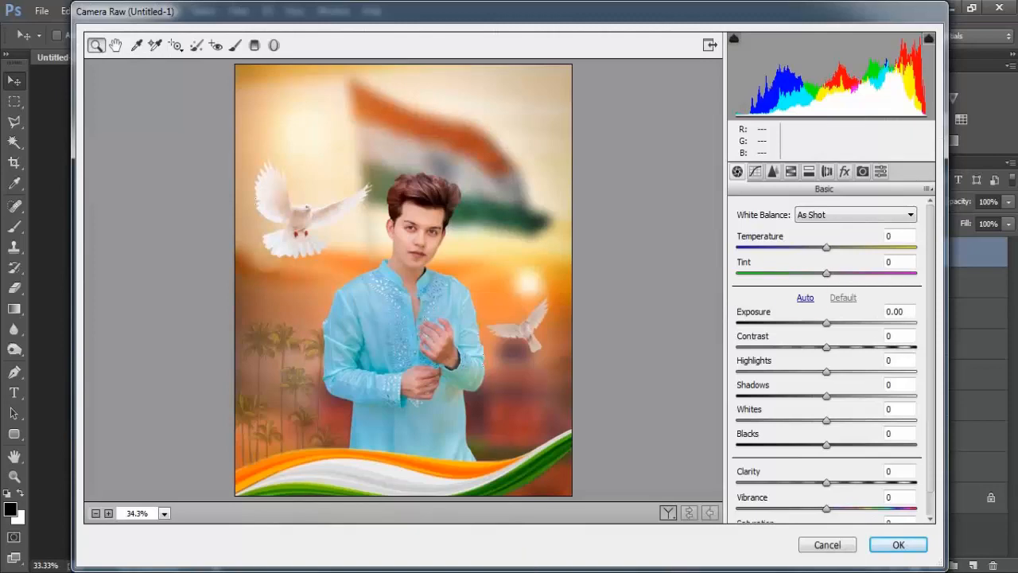
# Load the Camera Raw settings file 15th August Preset.xmp.
pyautogui.click(927, 189)
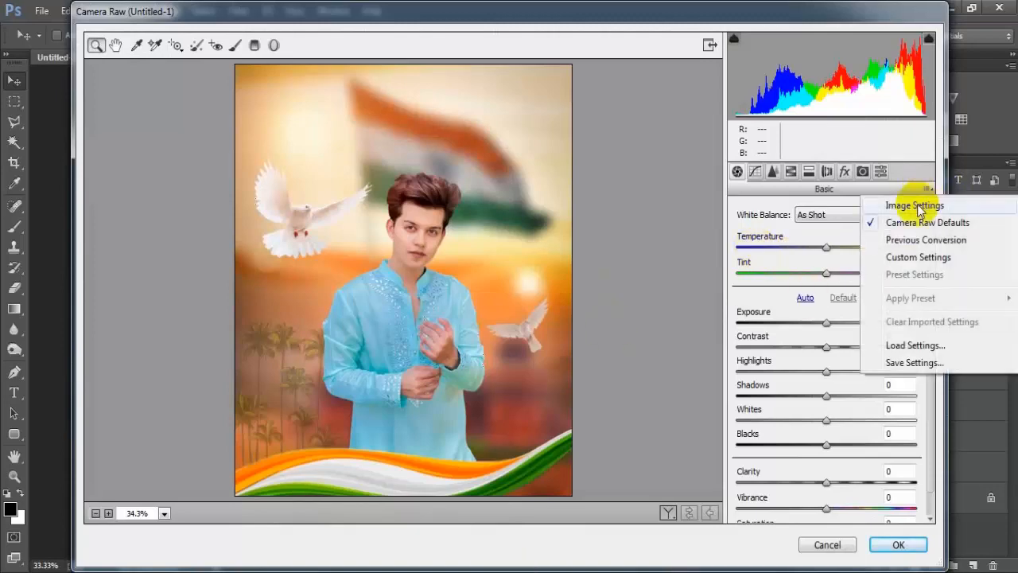
pyautogui.click(891, 342)
pyautogui.click(256, 173)
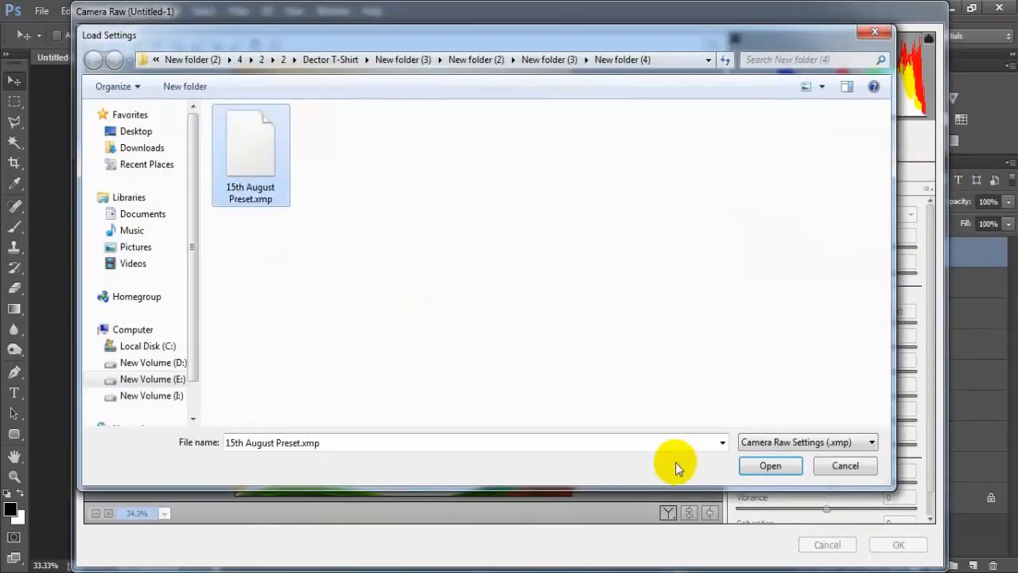
pyautogui.click(749, 469)
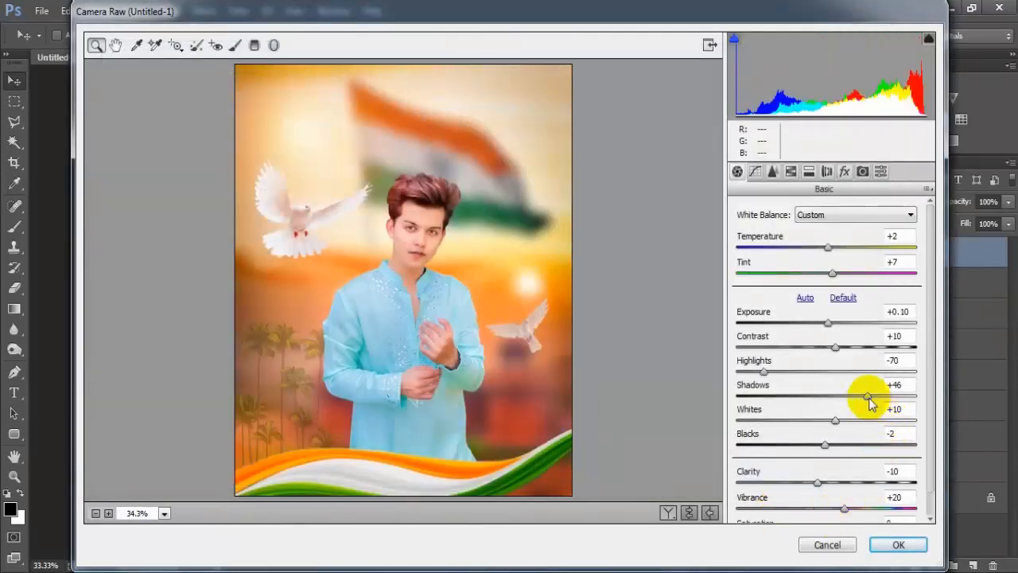
# Set Shadows to +10 and slightly adjust the dark end of the tone curve.
pyautogui.moveTo(857, 400); pyautogui.dragTo(851, 401)
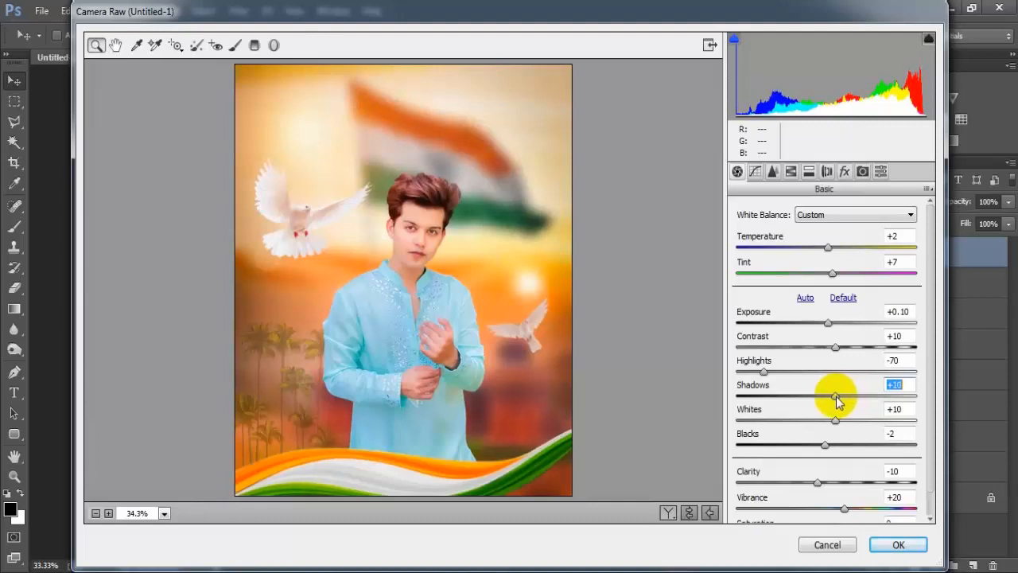
pyautogui.click(755, 171)
pyautogui.moveTo(757, 450)
pyautogui.mouseDown()
pyautogui.moveTo(756, 438)
pyautogui.moveTo(756, 449)
pyautogui.mouseUp()
# Set Highlights to -61 in the basic adjustments.
pyautogui.click(737, 172)
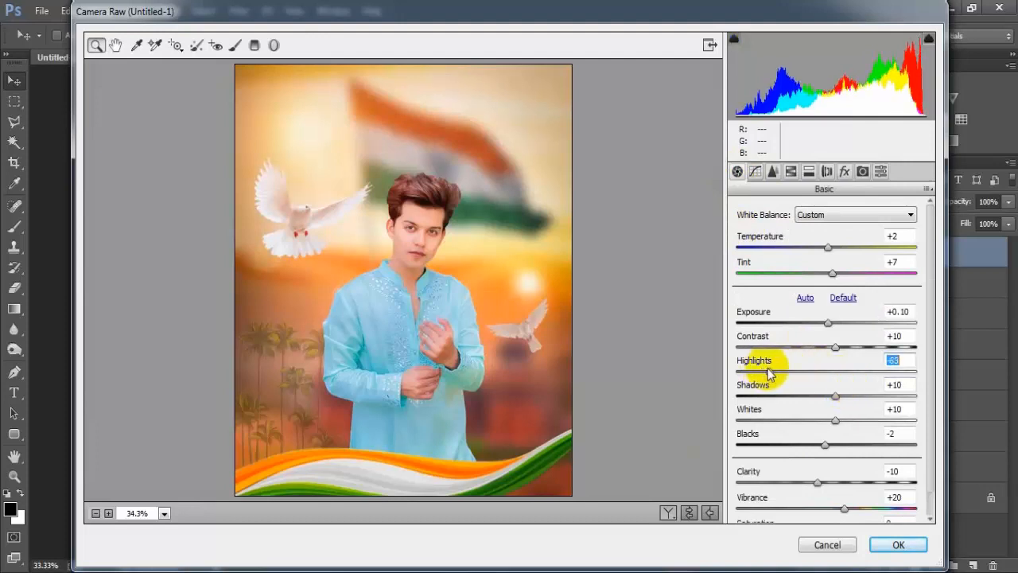
pyautogui.press('Down')
pyautogui.press('Down')
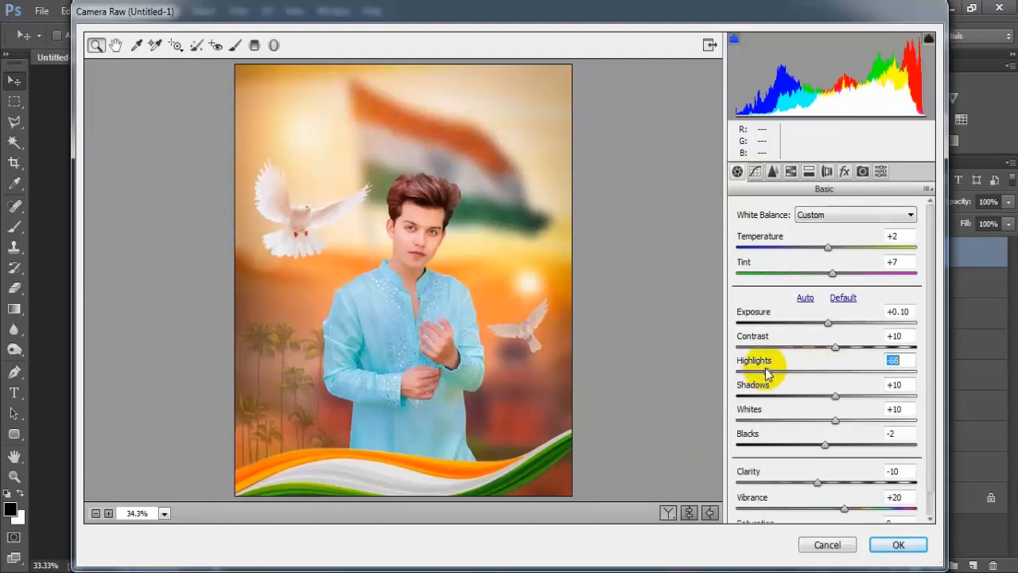
pyautogui.press('Up')
pyautogui.press('Up')
pyautogui.press('Up')
pyautogui.press('Up')
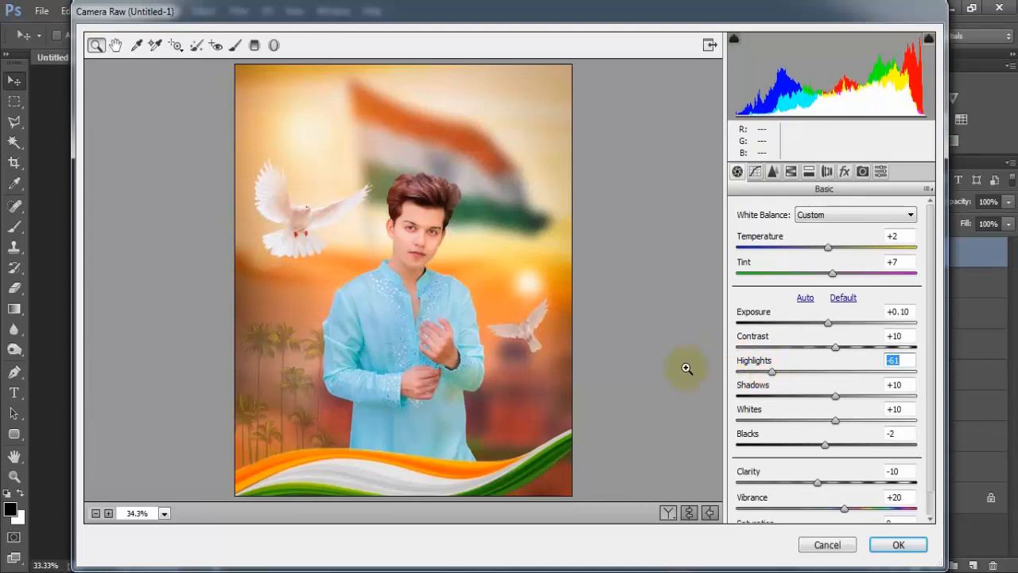
# Compare the image before and after the adjustments, and apply the Camera Raw filter to the stamped layer.
pyautogui.click(688, 513)
pyautogui.click(689, 513)
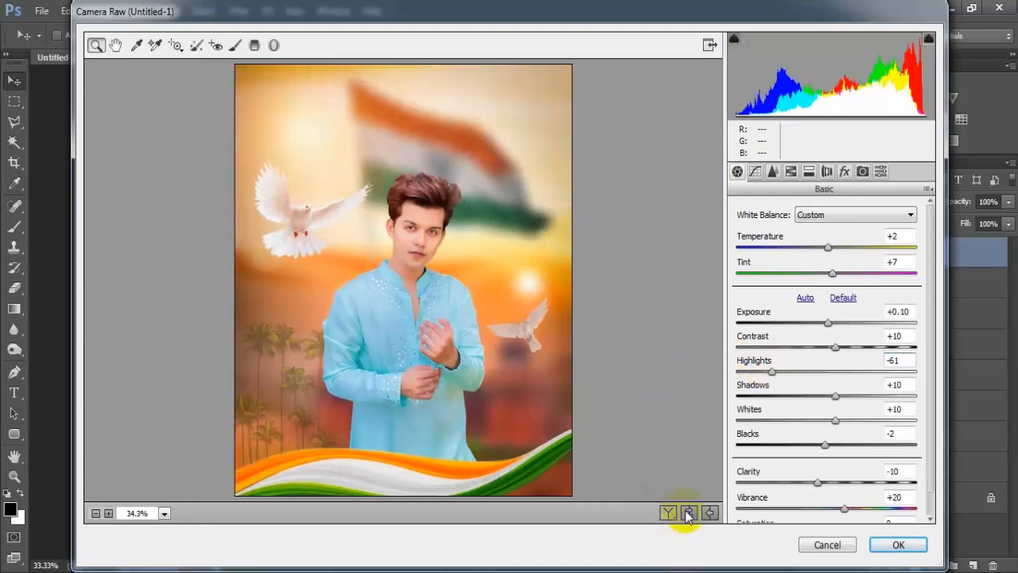
pyautogui.click(688, 513)
pyautogui.click(688, 513)
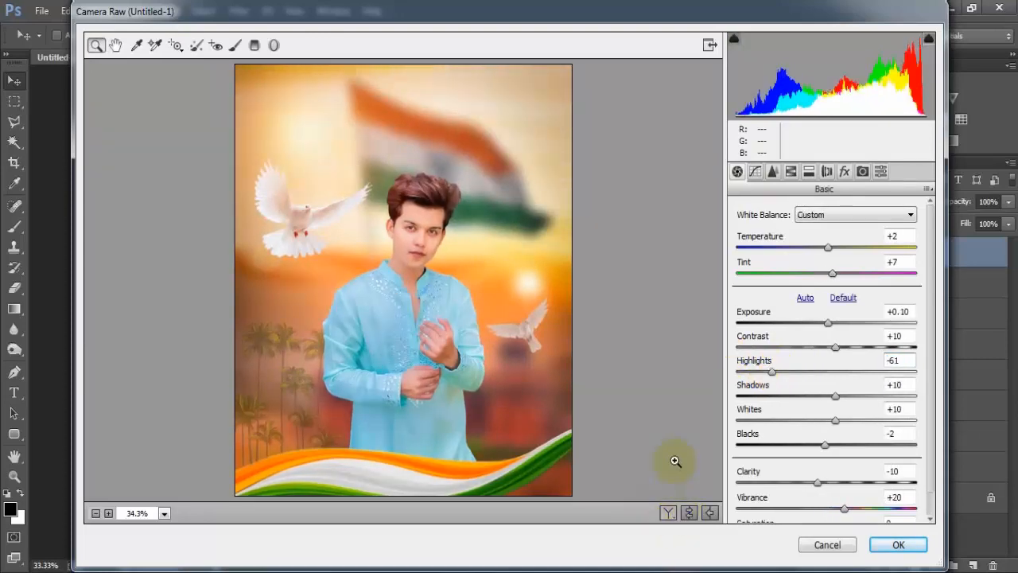
pyautogui.click(903, 548)
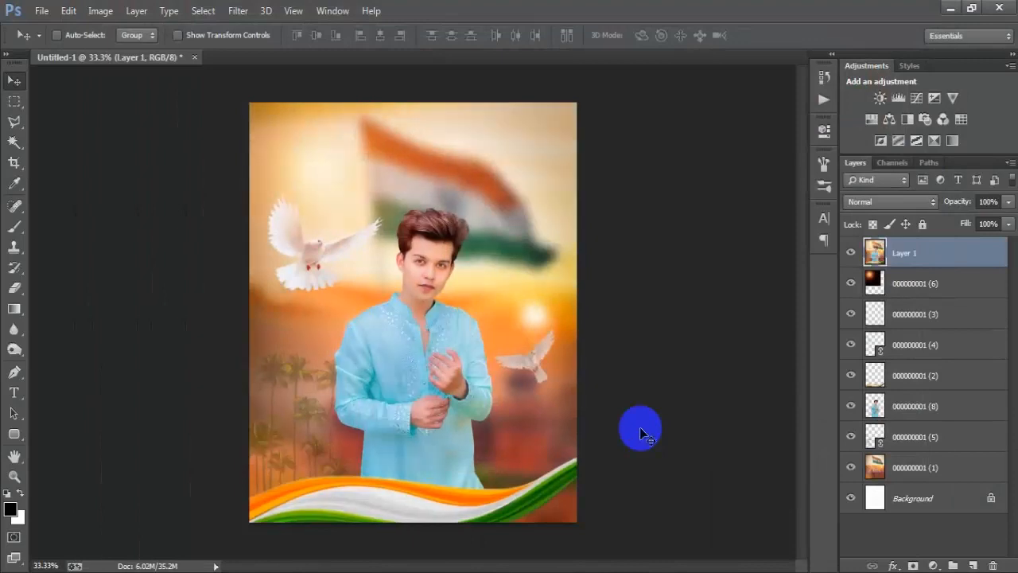
# Compare the poster with and without the colour-graded Layer 1, leaving the layer shown.
pyautogui.click(851, 253)
pyautogui.click(851, 253)
pyautogui.click(851, 252)
pyautogui.click(851, 253)
pyautogui.click(851, 253)
pyautogui.click(850, 253)
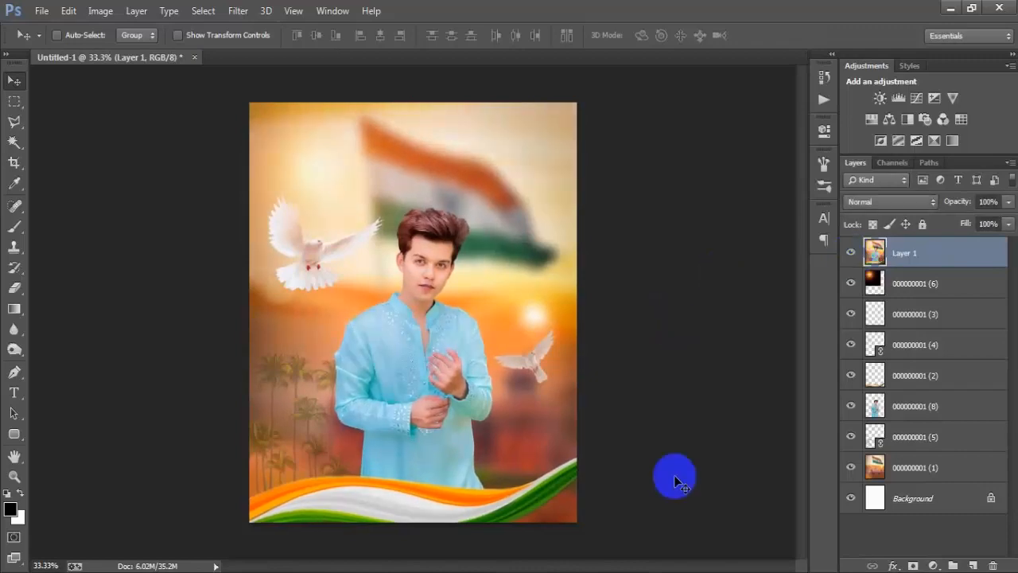